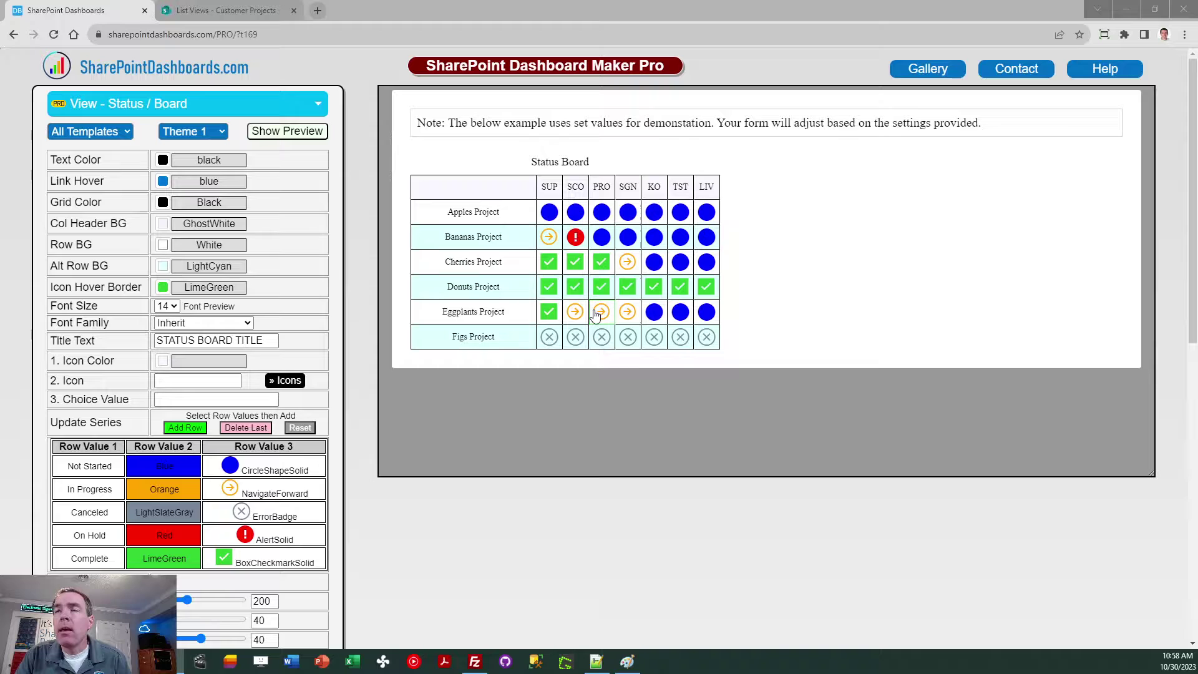
- In the live preview, set Bananas Project's SUP to In Progress and SCO to Complete
left_click(289, 131)
left_click(549, 218)
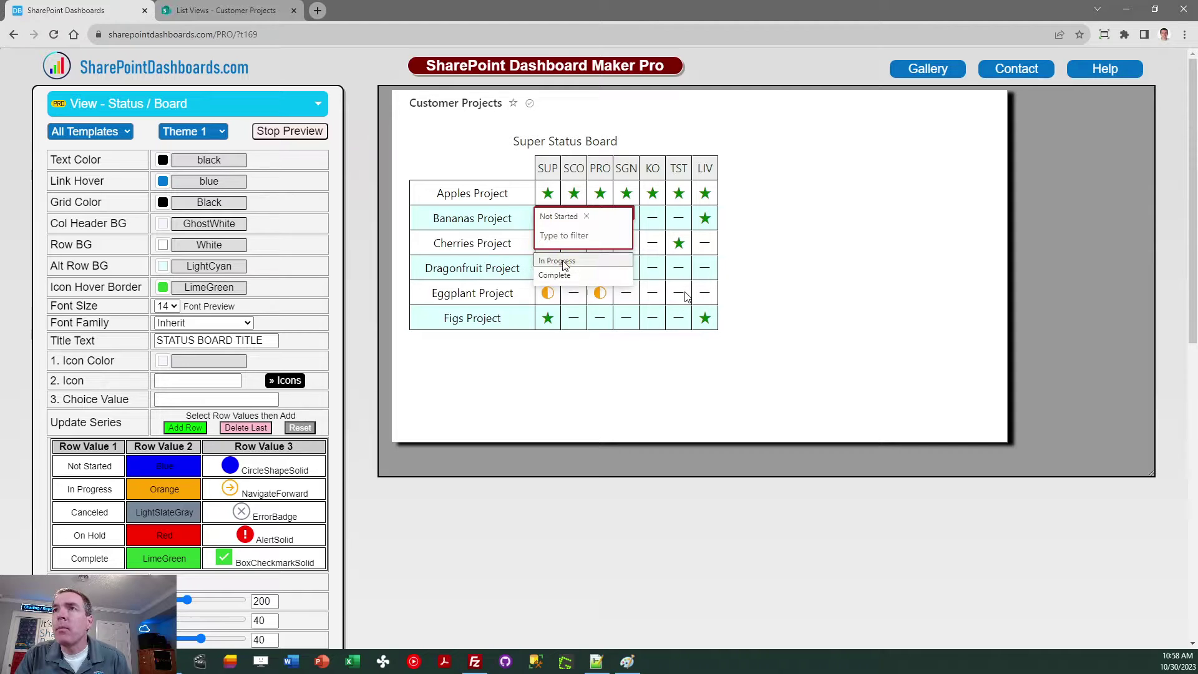
left_click(565, 261)
left_click(573, 218)
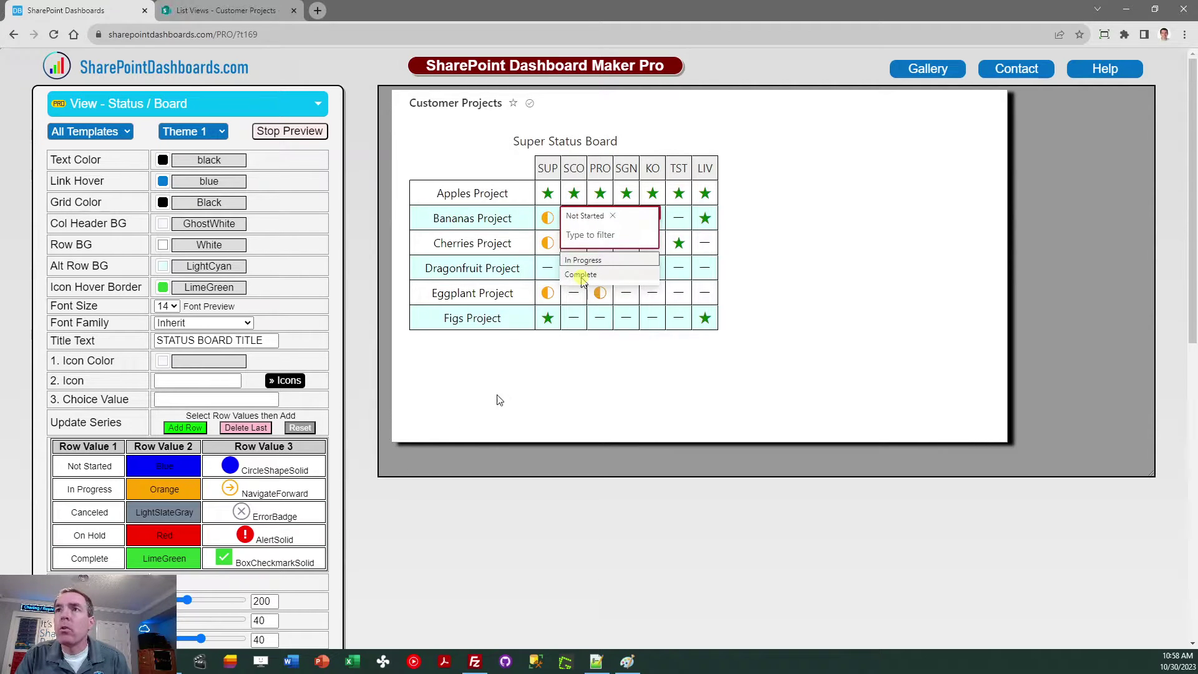
left_click(582, 275)
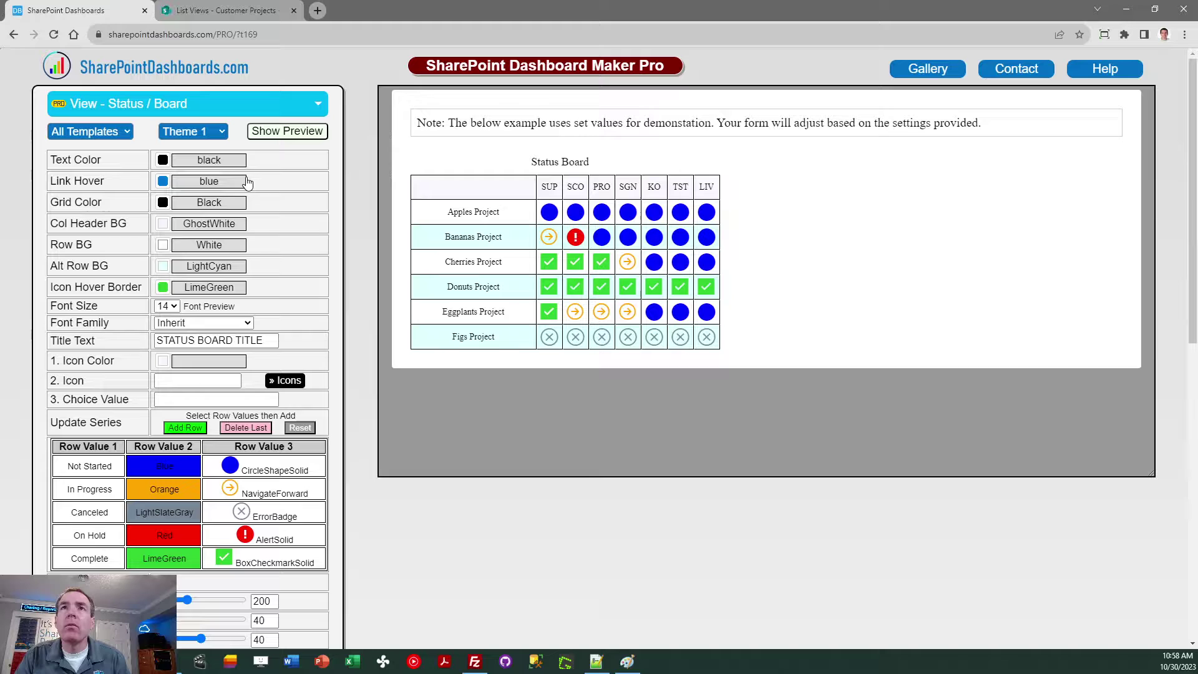
- Try Theme 2 and Theme 3 on the status board, then return to Theme 1
left_click(218, 134)
left_click(218, 162)
left_click(219, 133)
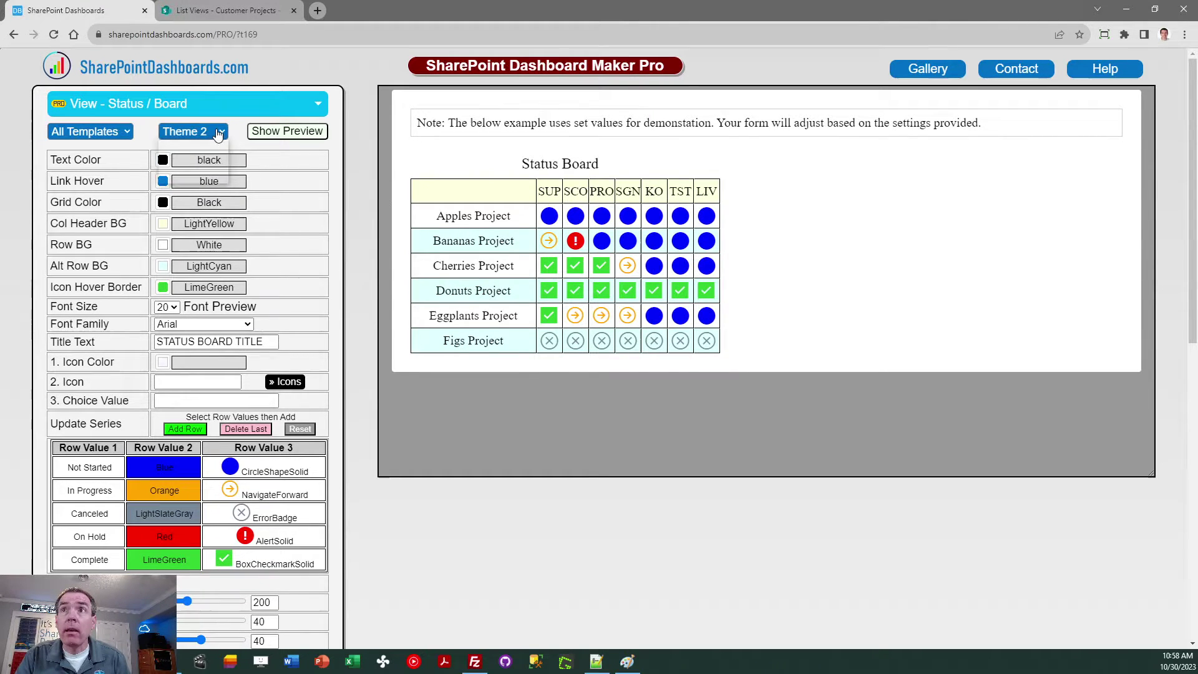
left_click(213, 176)
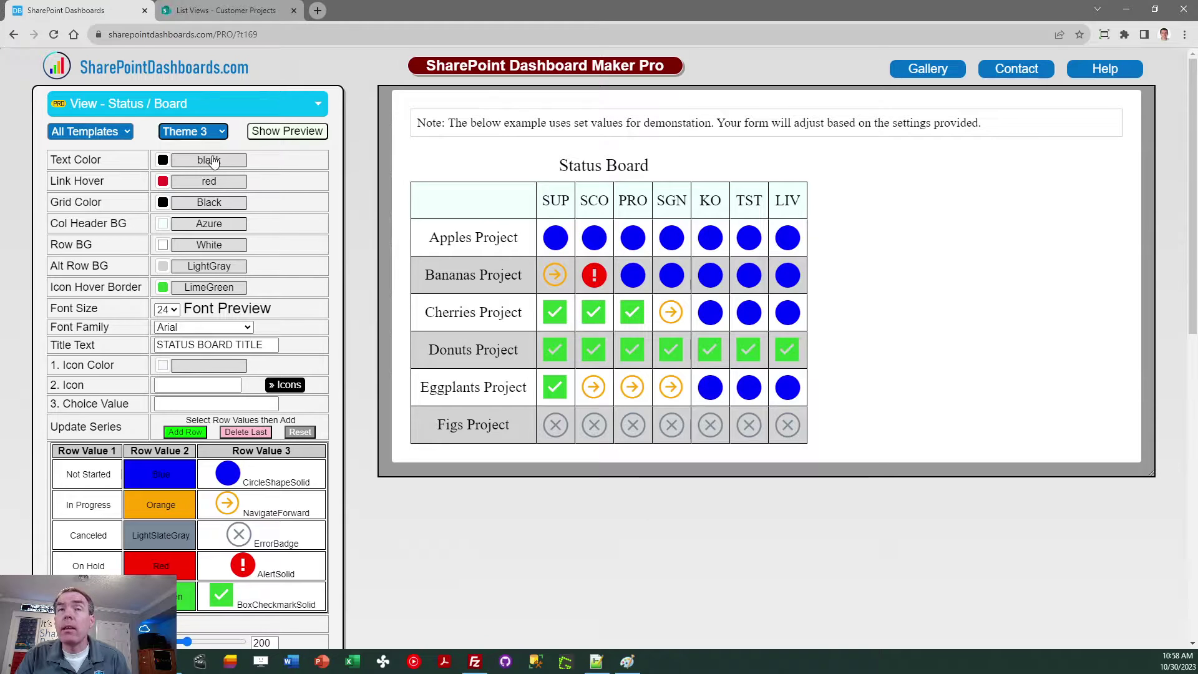
left_click(214, 133)
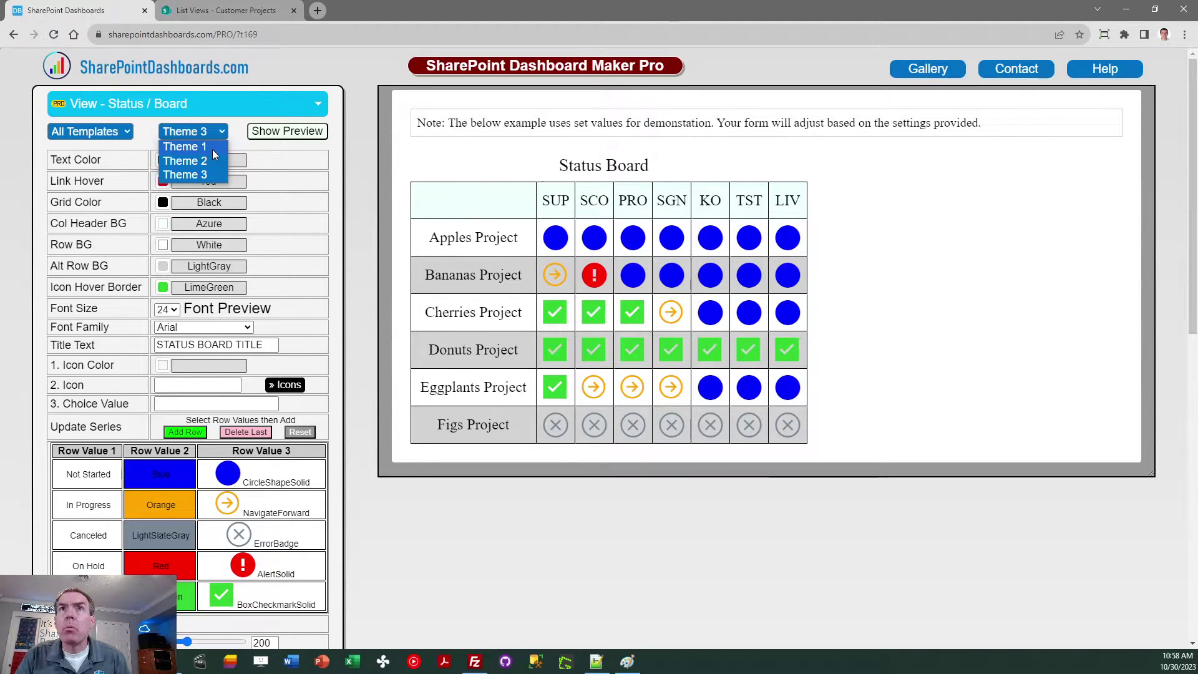
left_click(212, 149)
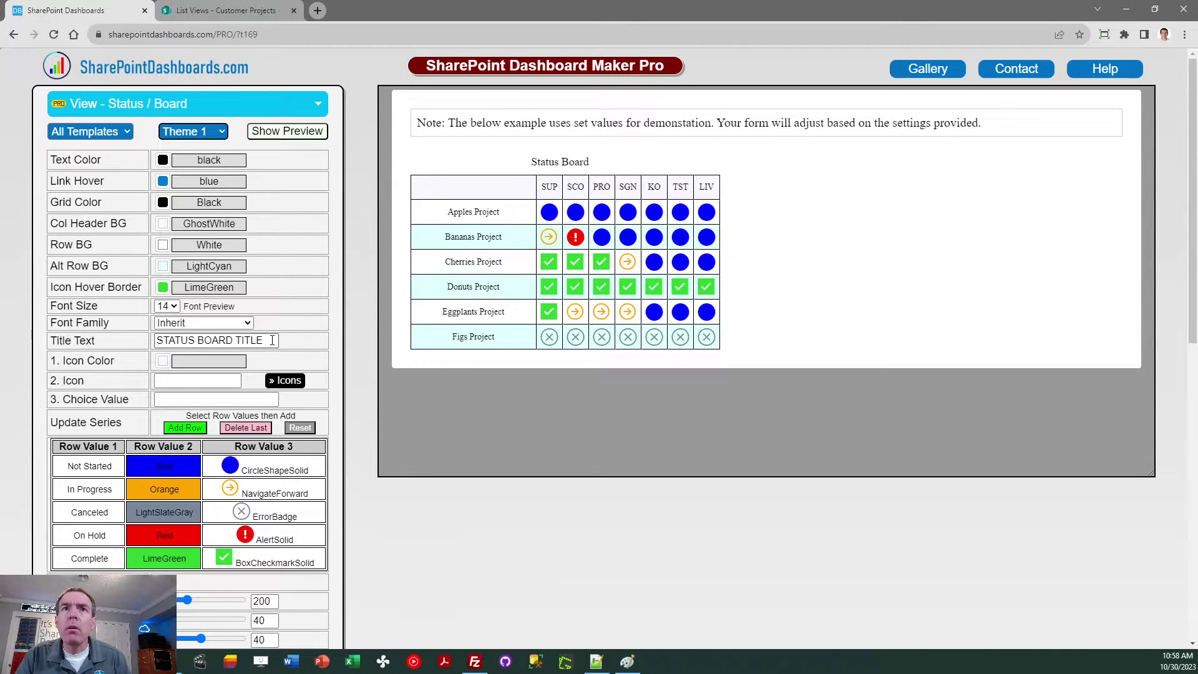
- Replace the board's title text with 'Projects Status'
left_click_drag(273, 340, 136, 356)
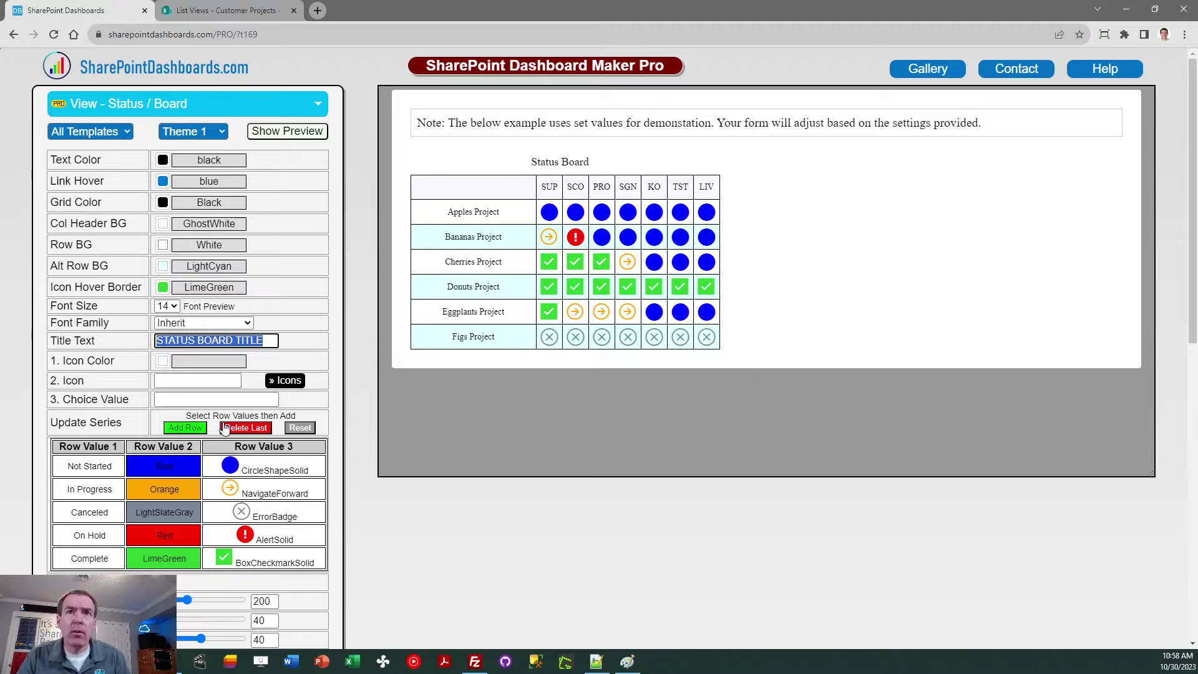
type("Pro")
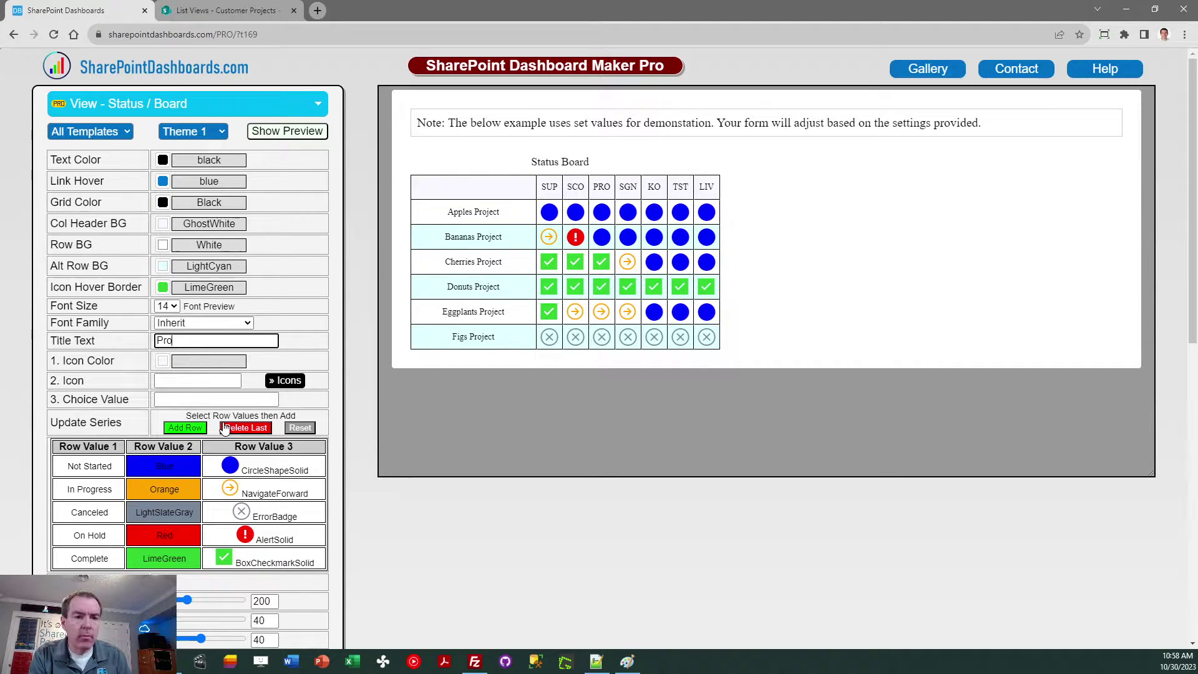
type("jects Status")
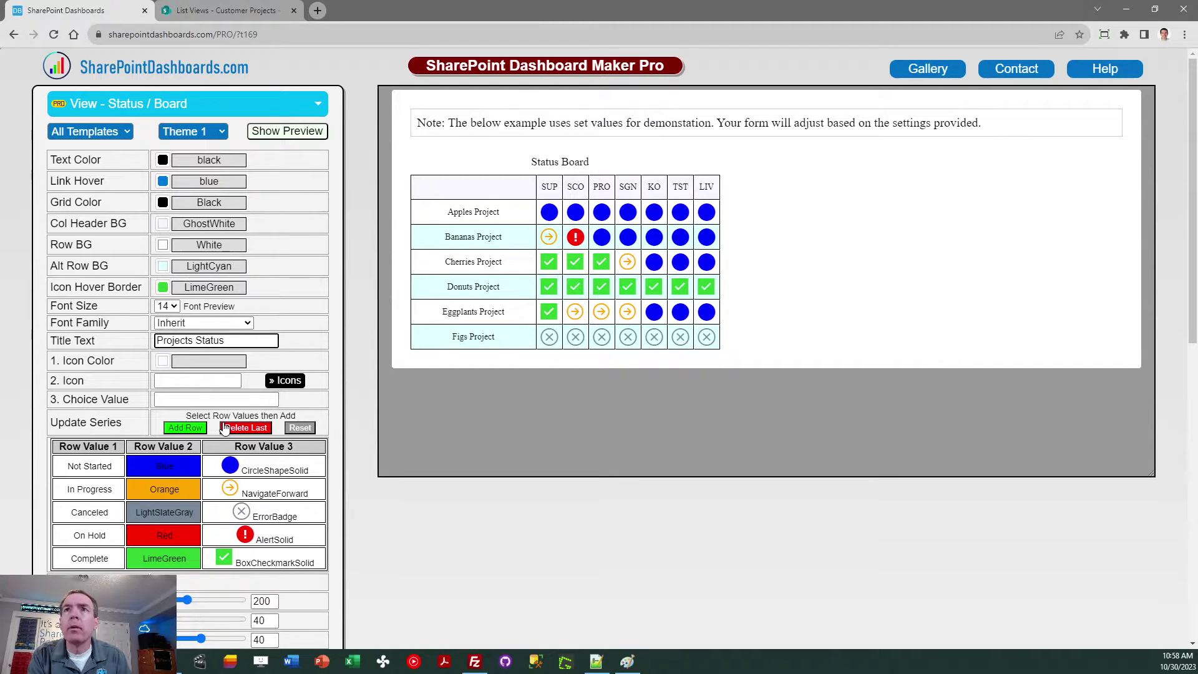
key("Tab")
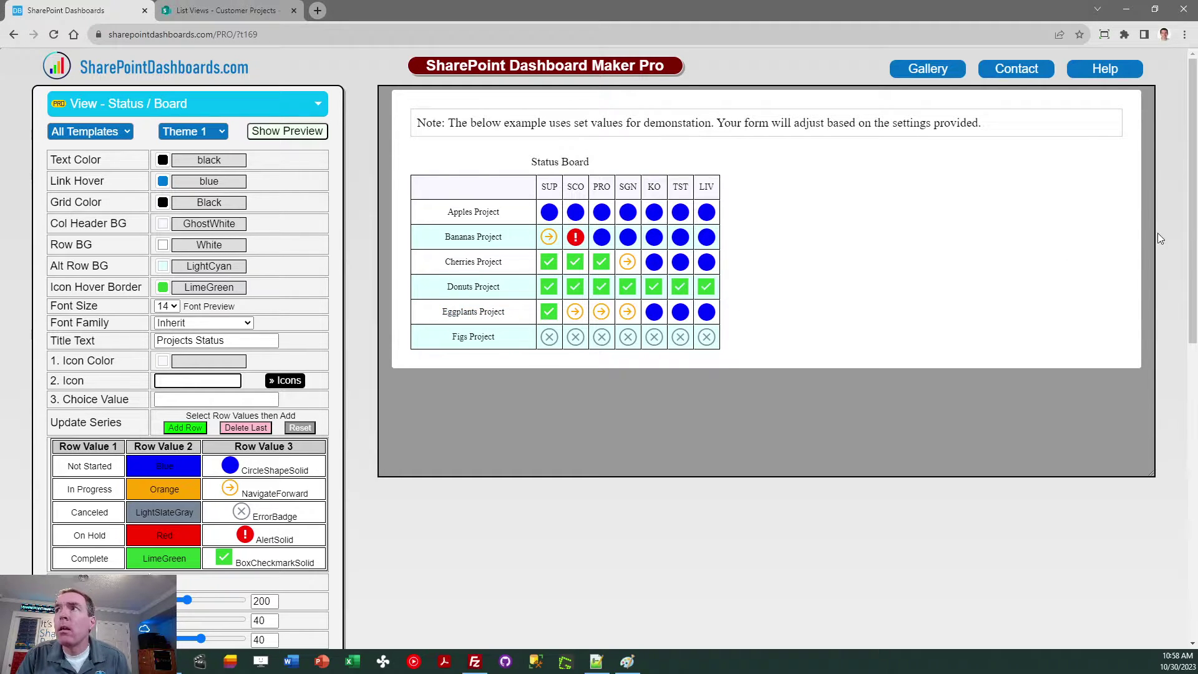
- Delete the Canceled and On Hold rows from the Row Value table, checking inline choices in preview
scroll(1195, 234, "down", 2)
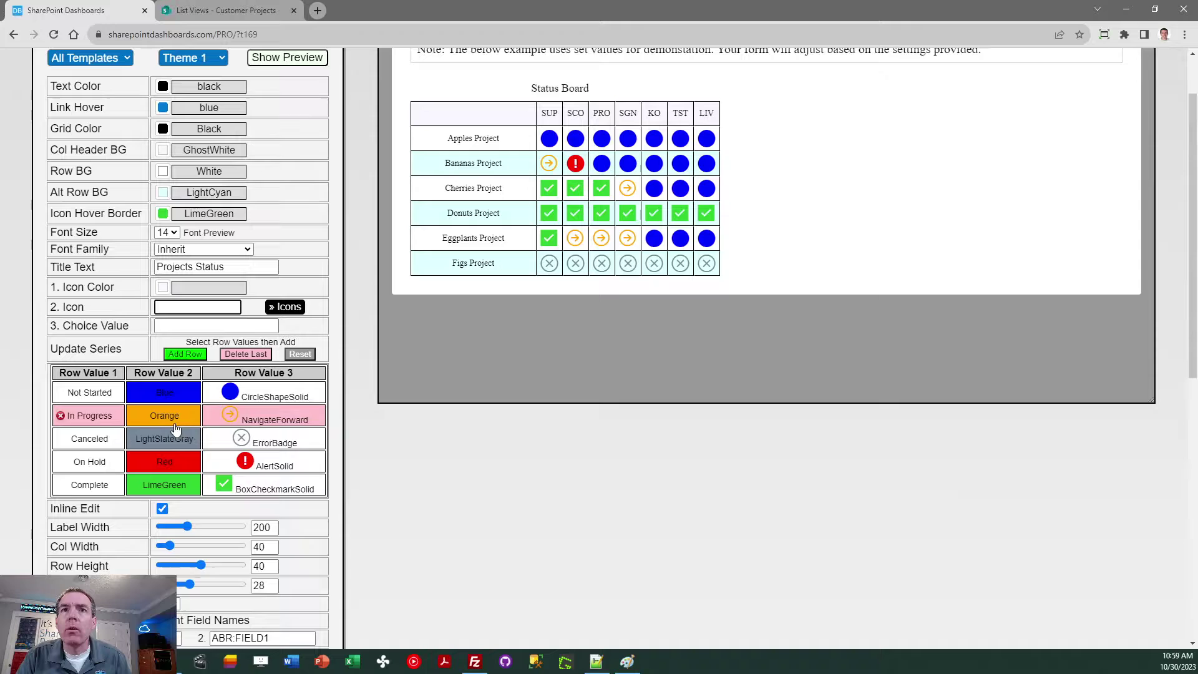
left_click(60, 416)
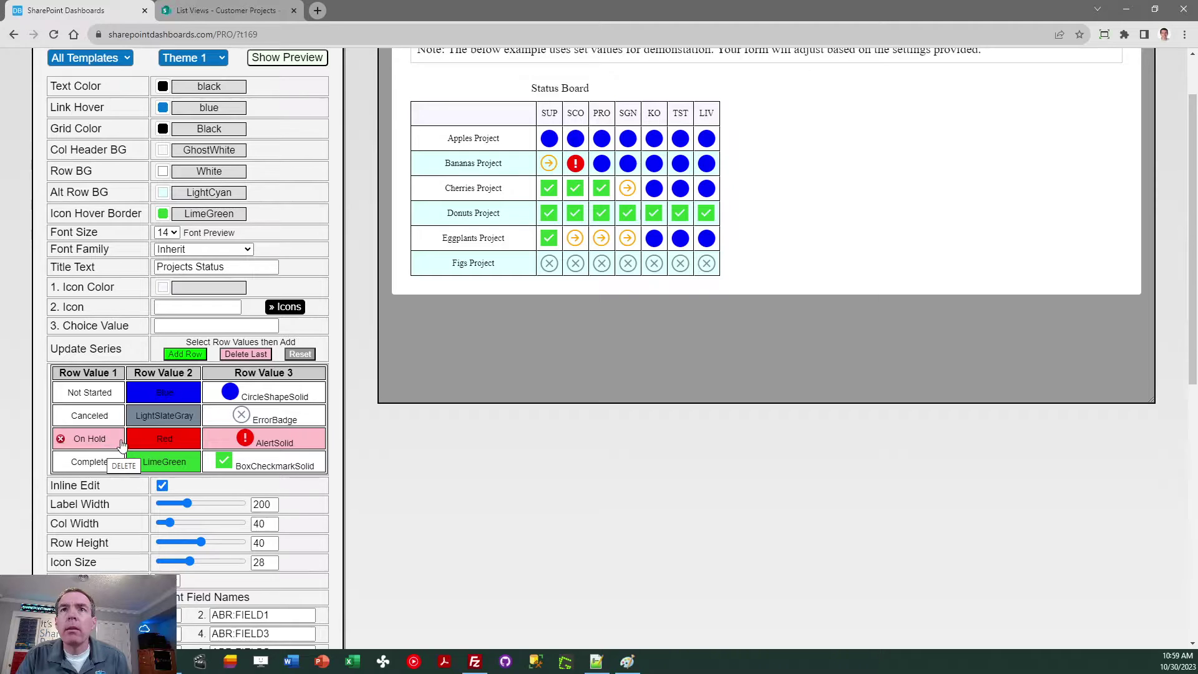
left_click(54, 35)
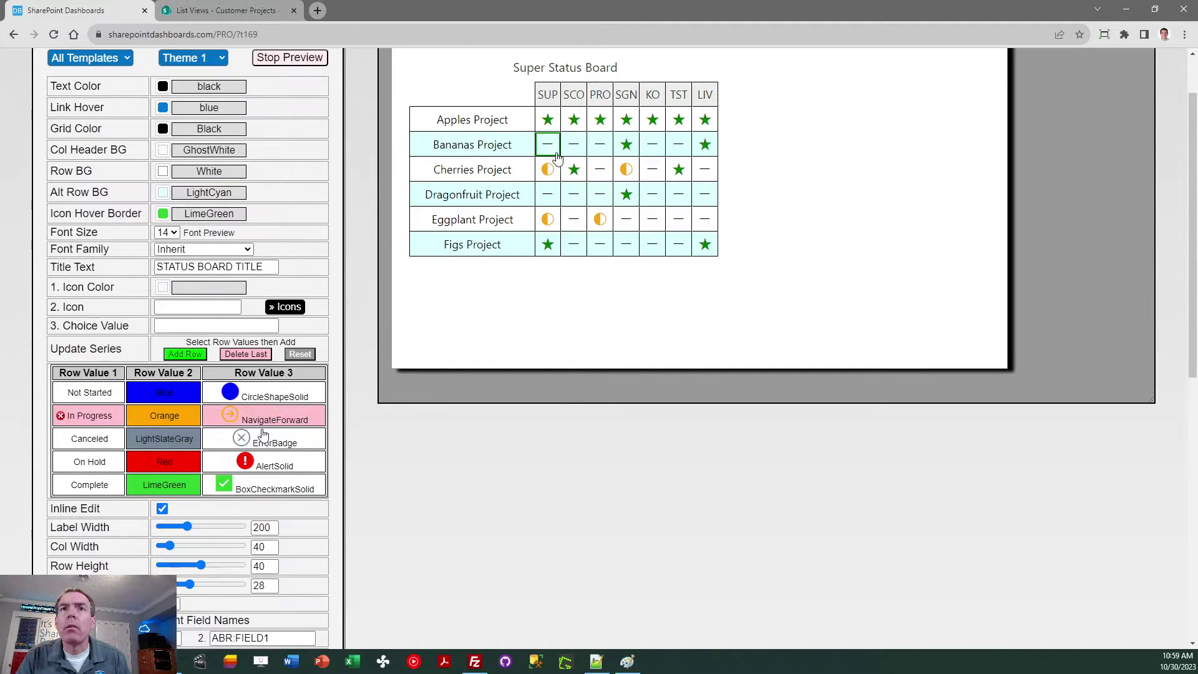
left_click(556, 155)
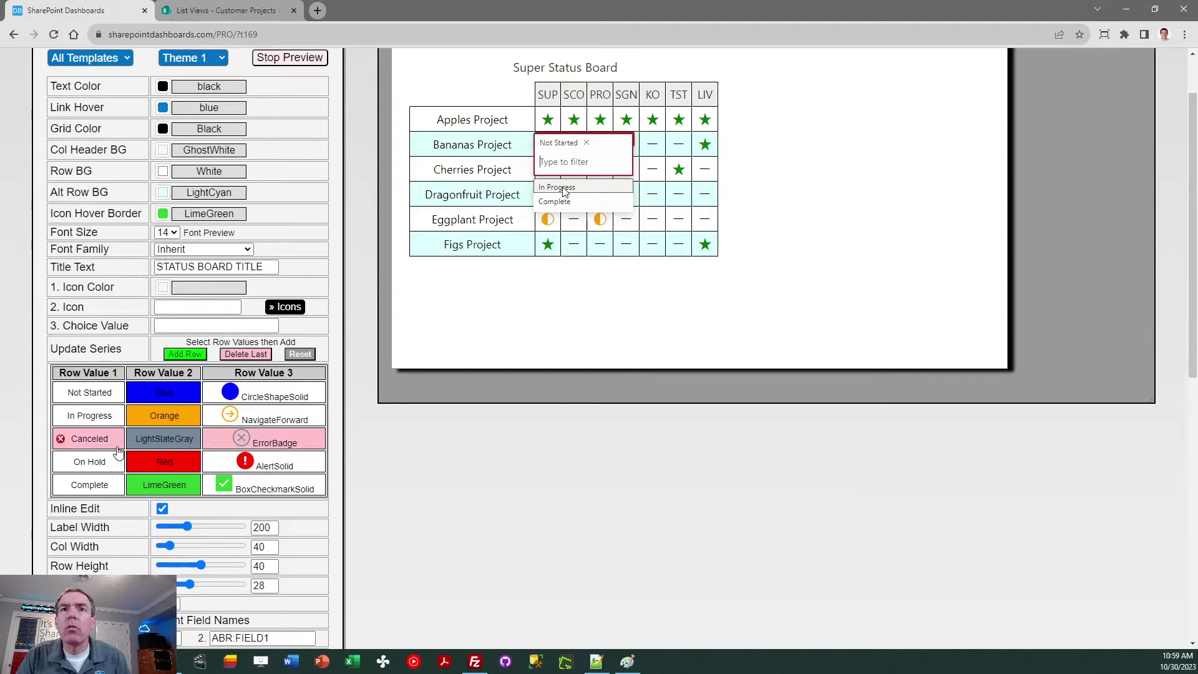
left_click(61, 439)
left_click(61, 439)
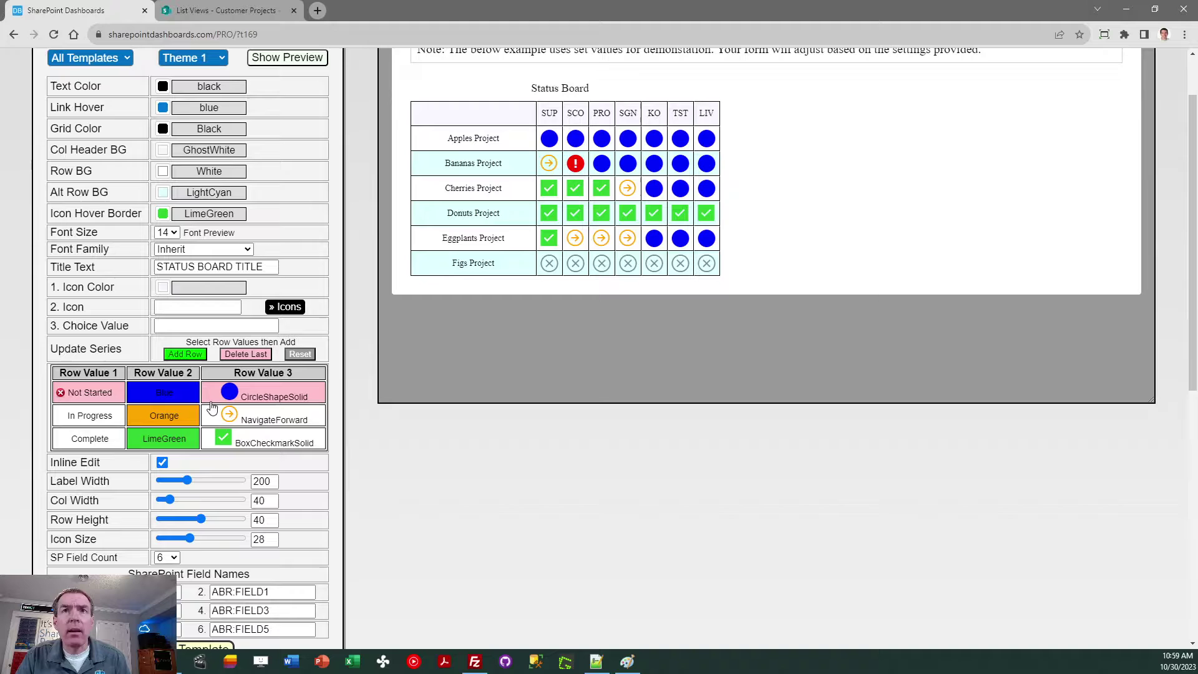
- Look through the status icon picker and close it without choosing an icon
left_click(284, 307)
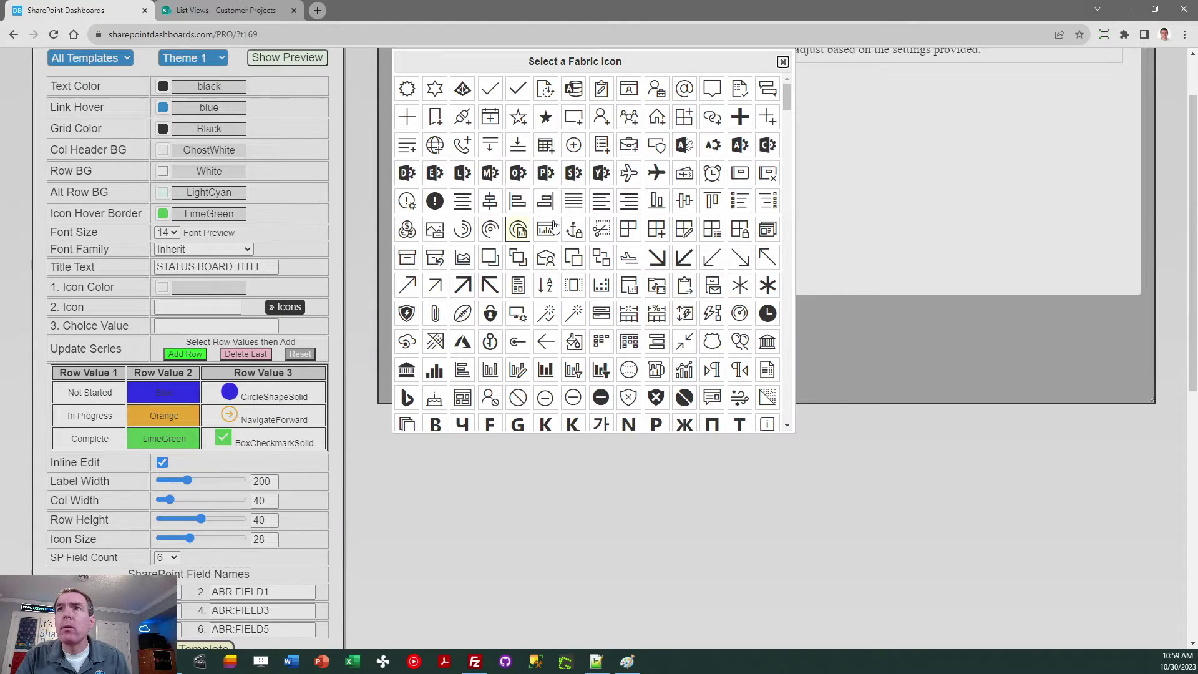
left_click(782, 61)
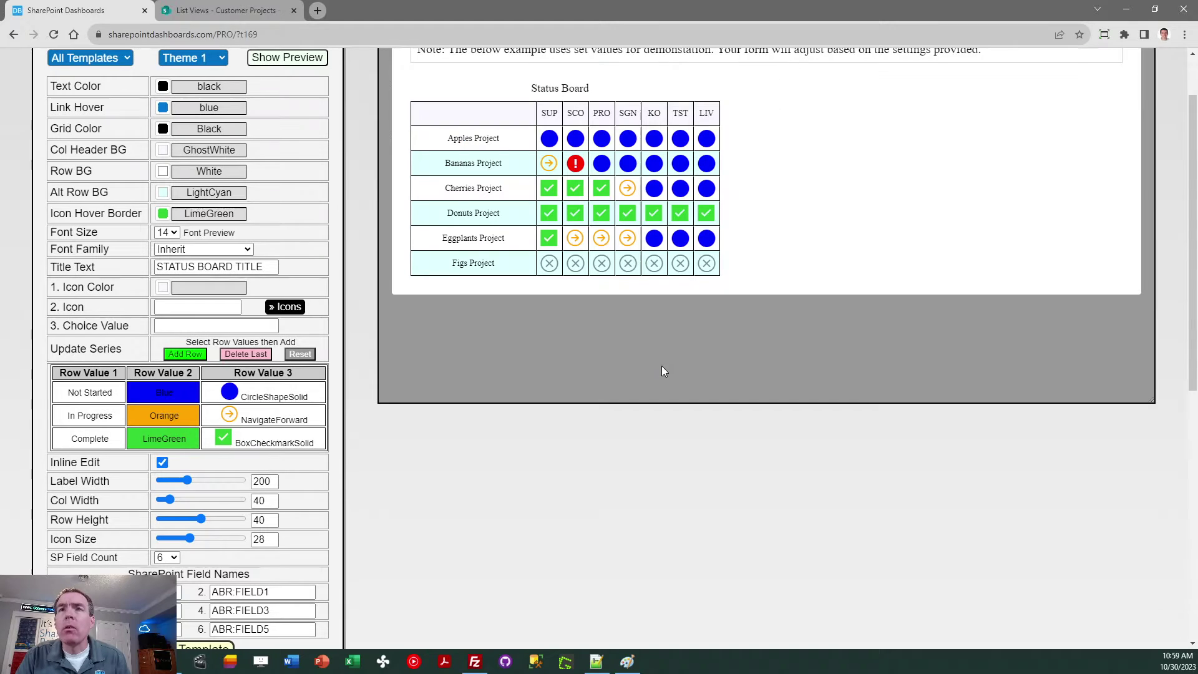
scroll(1194, 356, "up", 1)
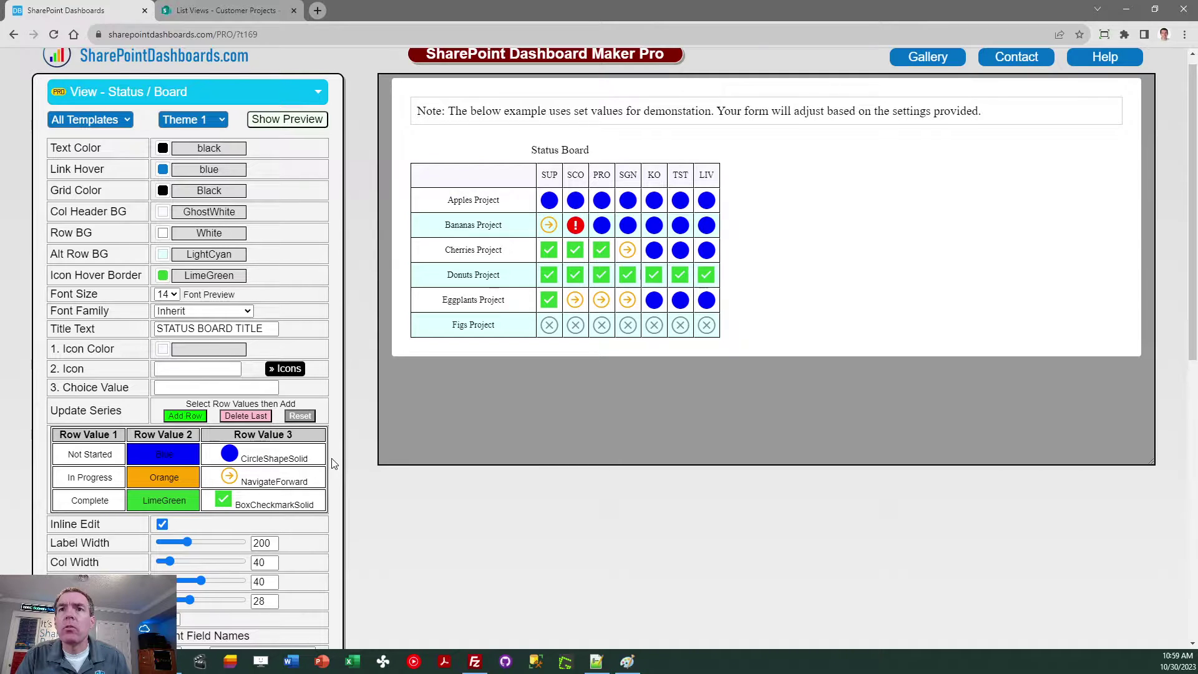
- Replace the TITLE FIELD placeholder with 'Title' as the first SharePoint field name
mouse_move(324, 497)
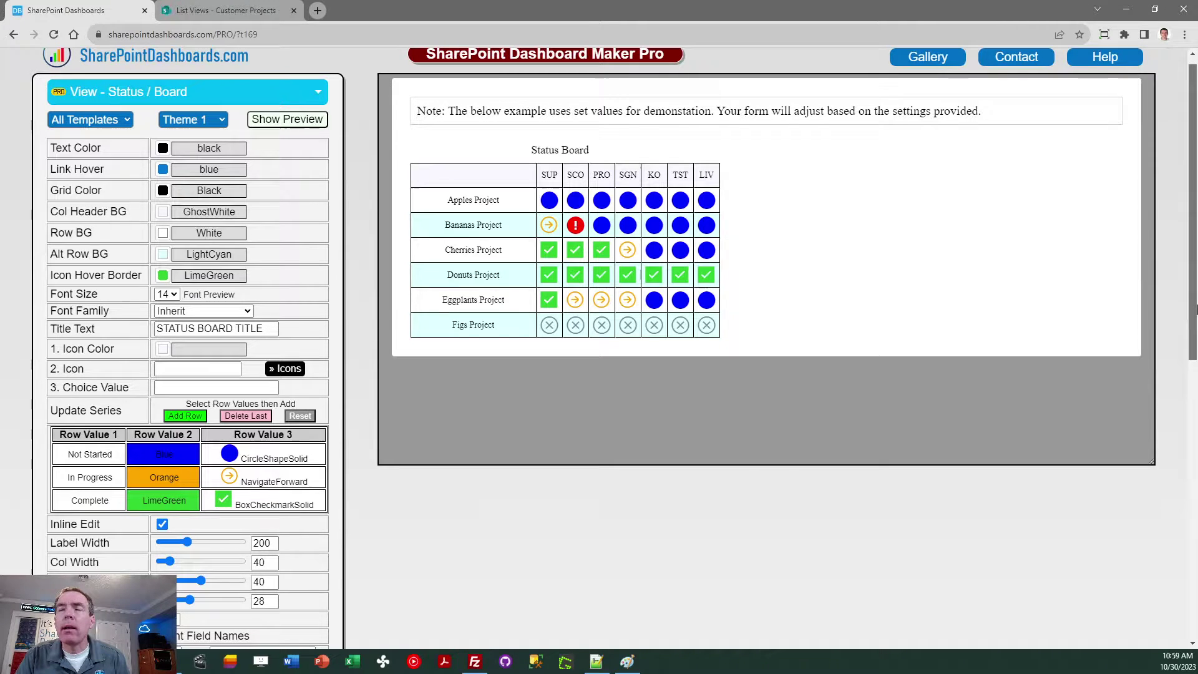
left_click_drag(1194, 311, 1194, 484)
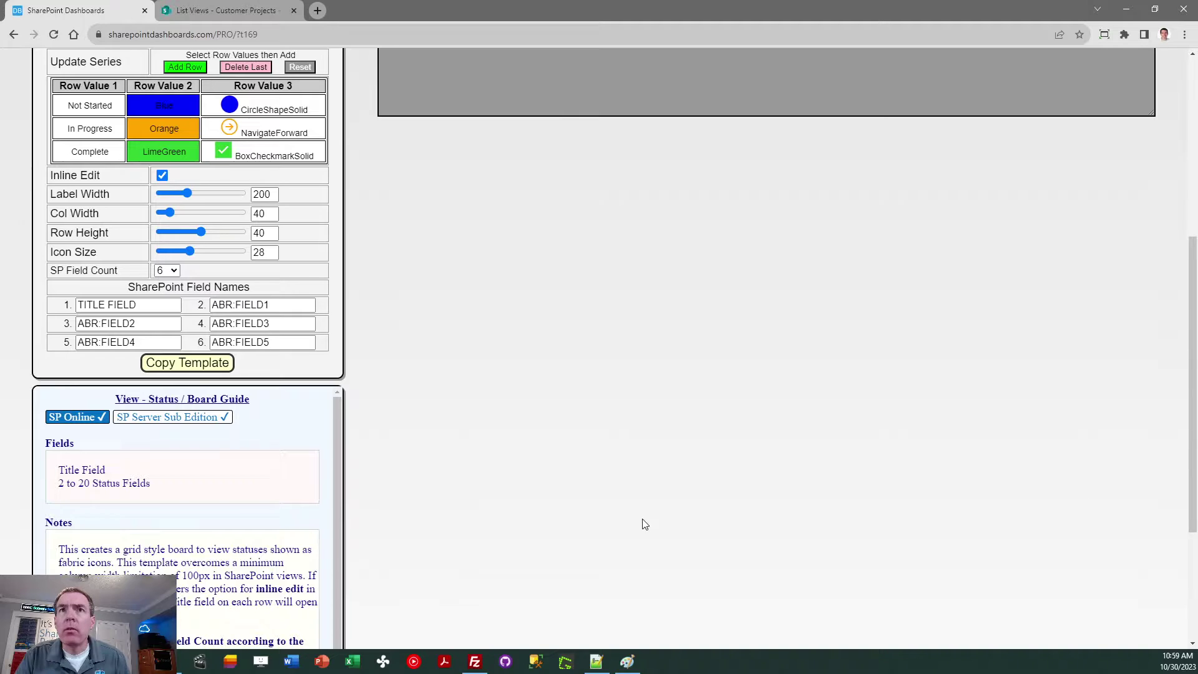
left_click(153, 309)
key("ctrl+a")
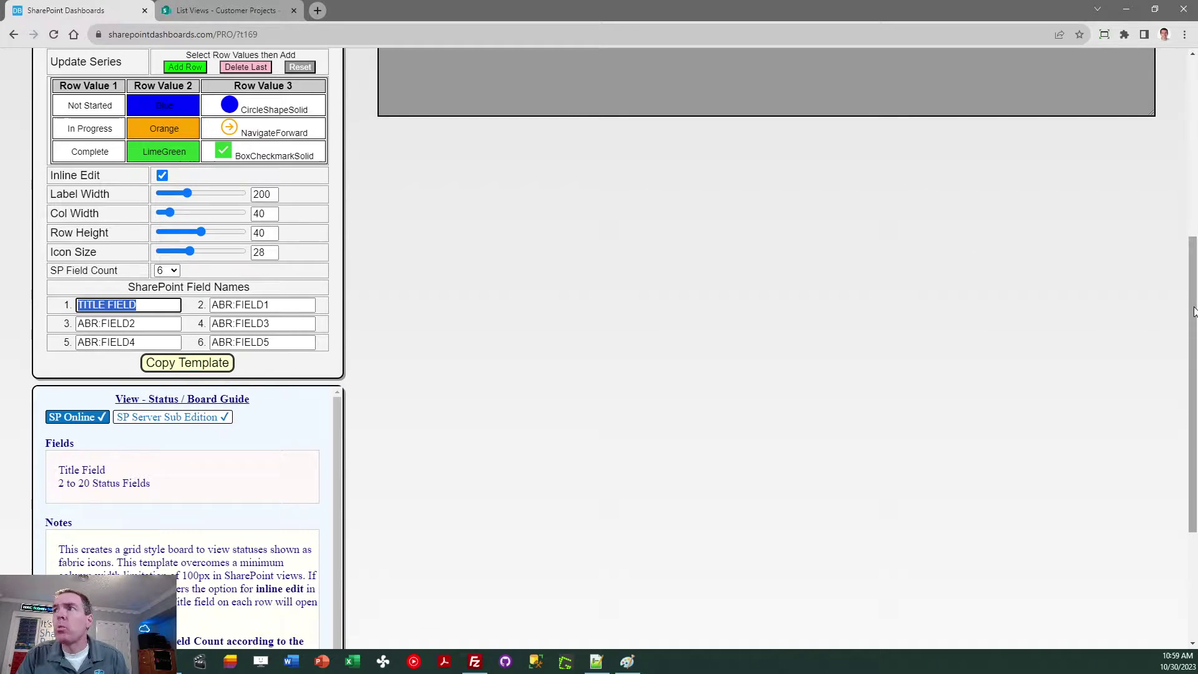
left_click_drag(1194, 311, 1166, 166)
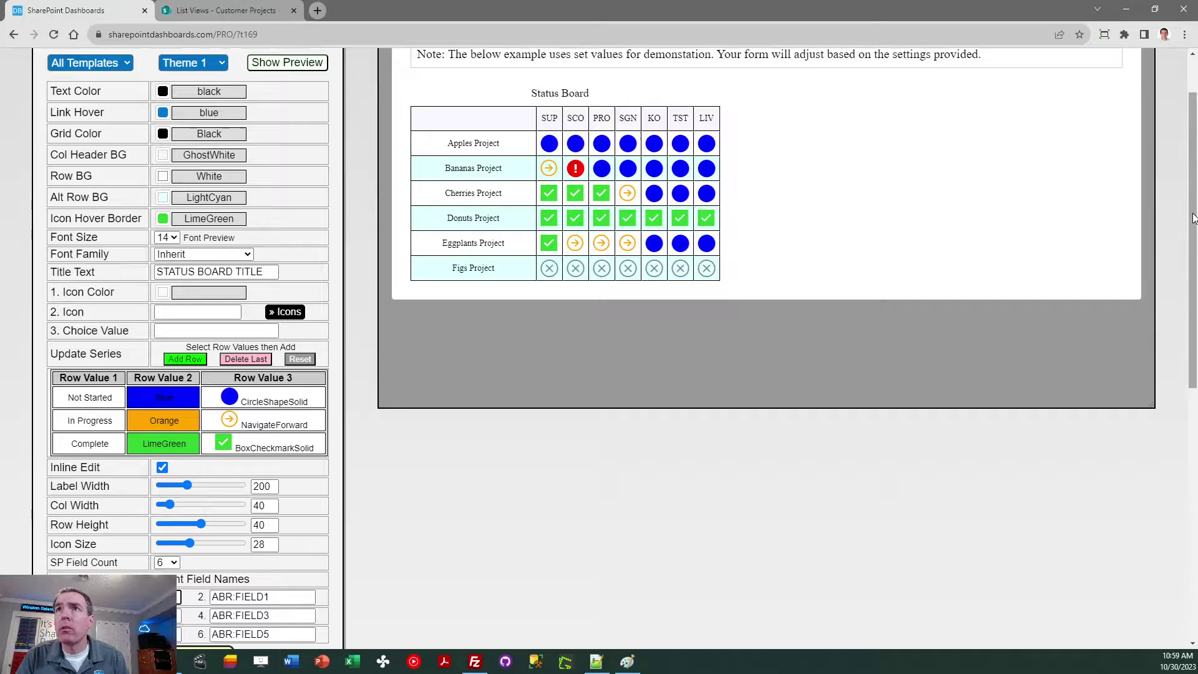
left_click_drag(1193, 218, 1193, 346)
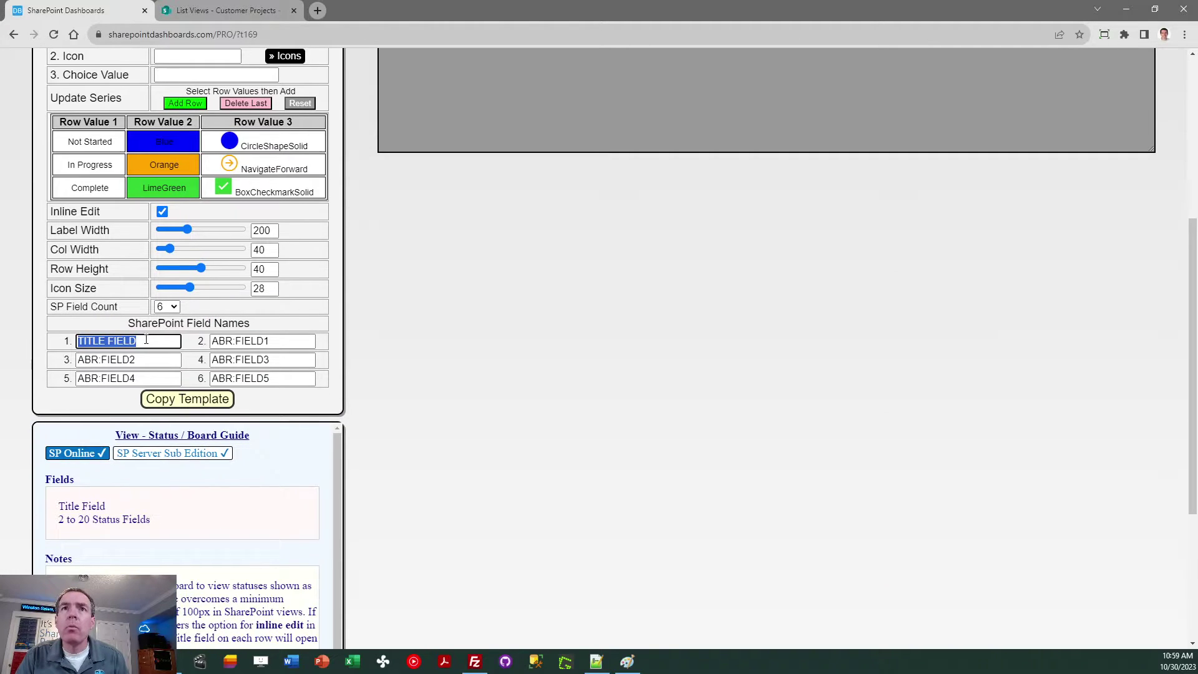
type("Title")
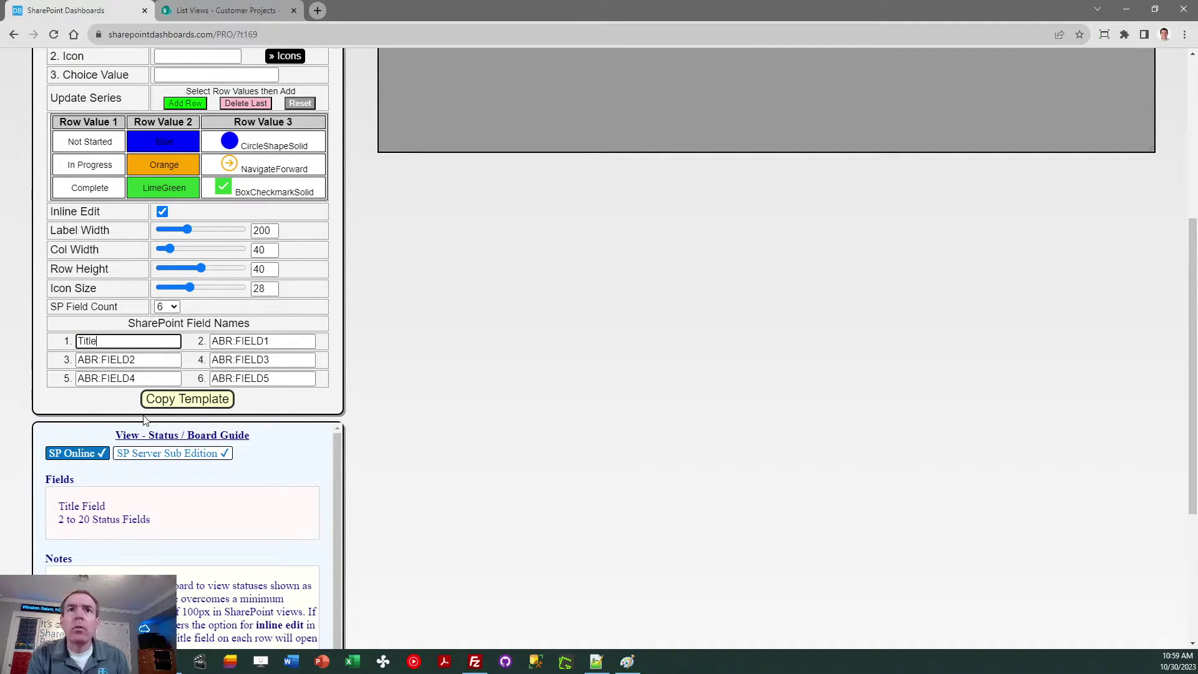
key("Tab")
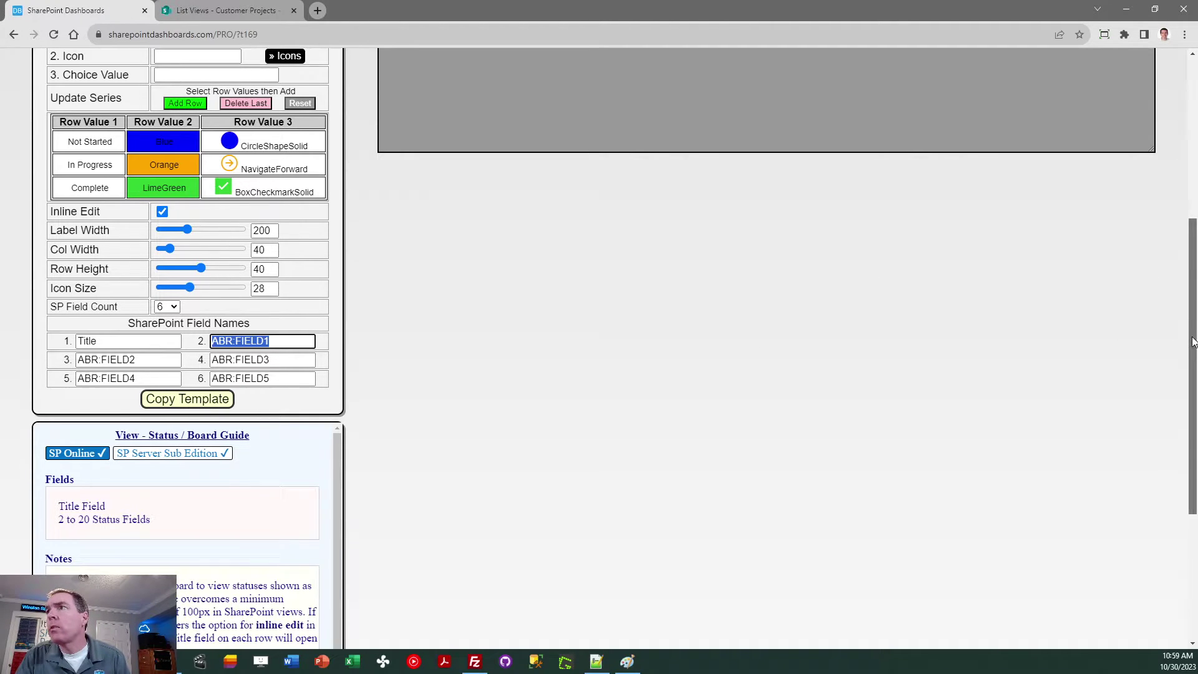
left_click_drag(1191, 333, 1192, 323)
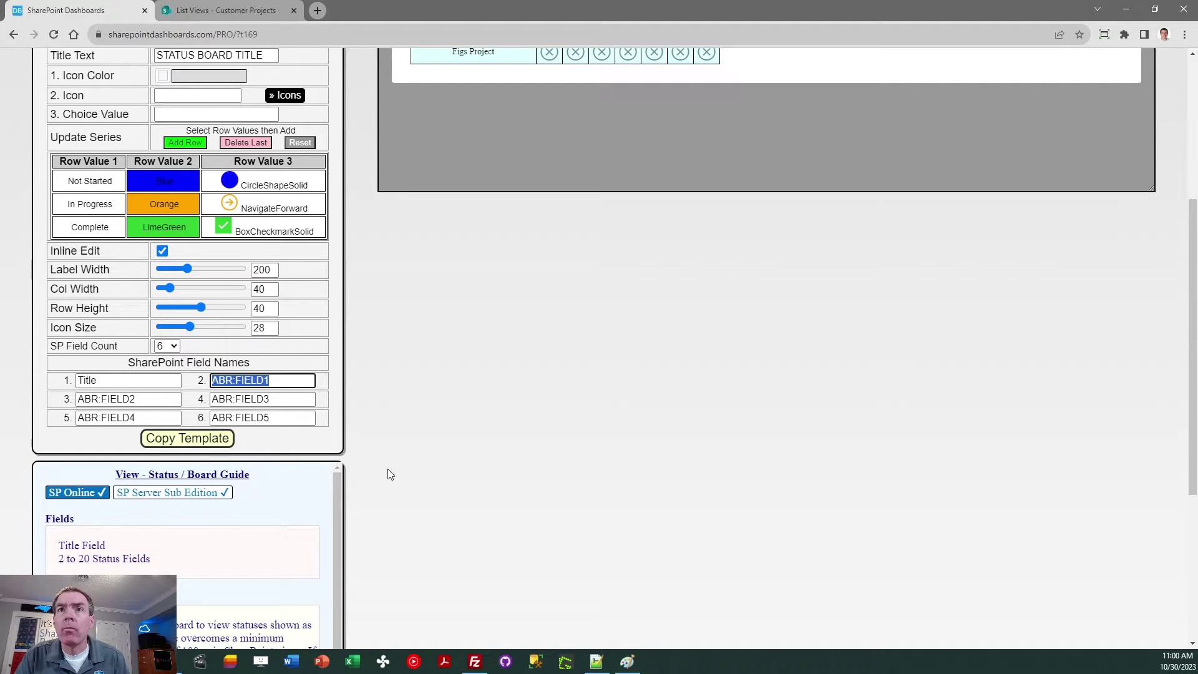
- Set the SharePoint field count to 8 and review the Status Board settings
left_click(167, 346)
left_click(172, 435)
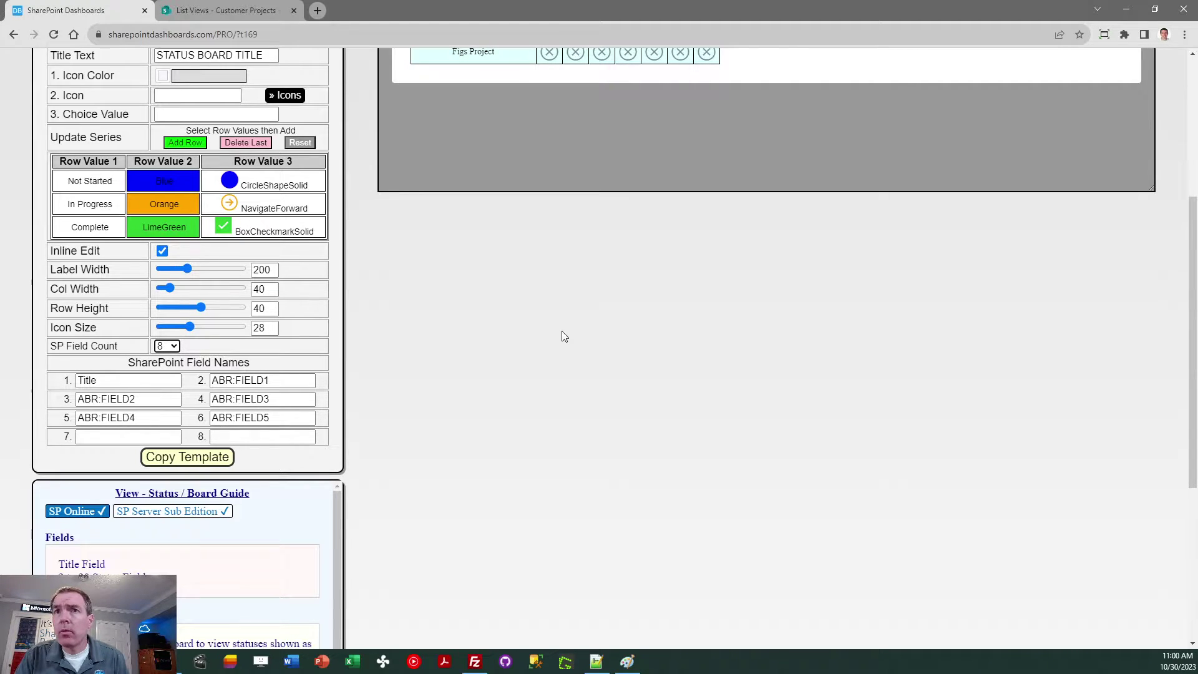
scroll(1182, 289, "up", 3)
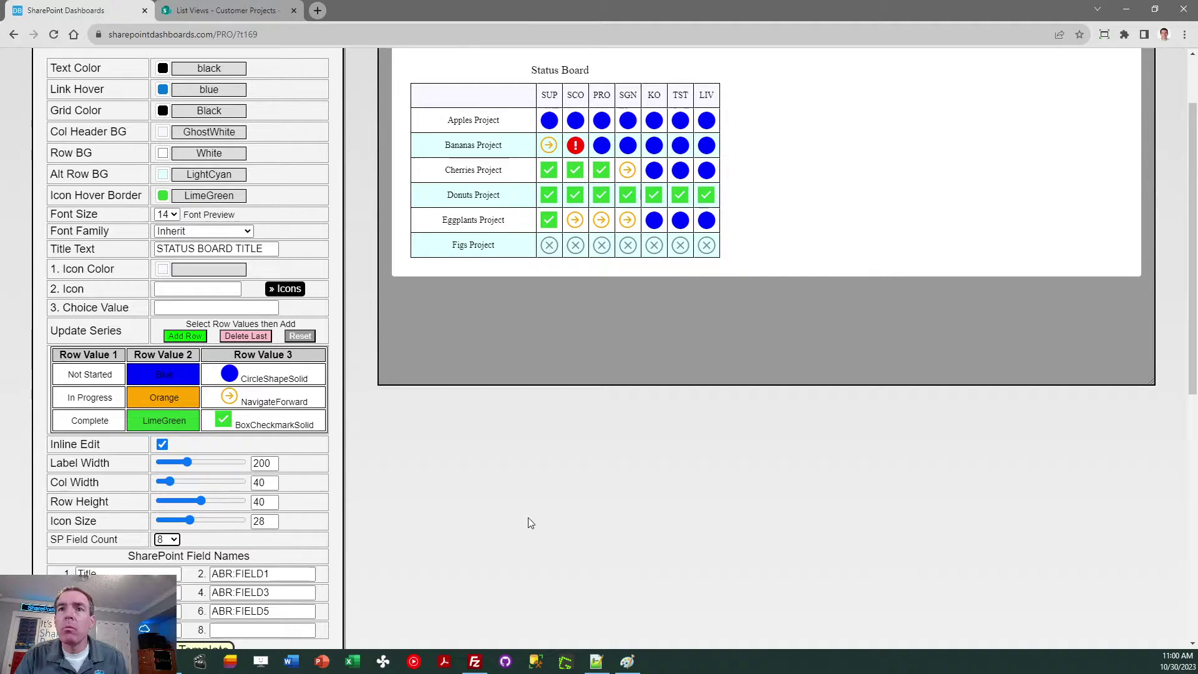
scroll(1194, 339, "down", 2)
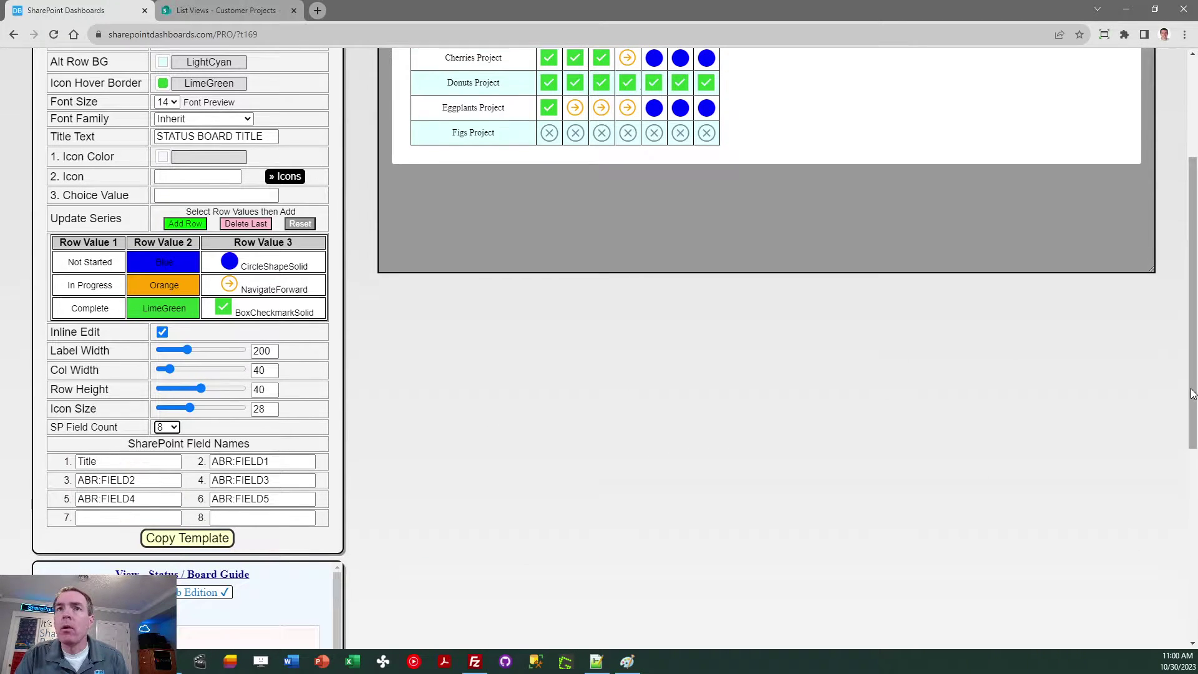
left_click(234, 14)
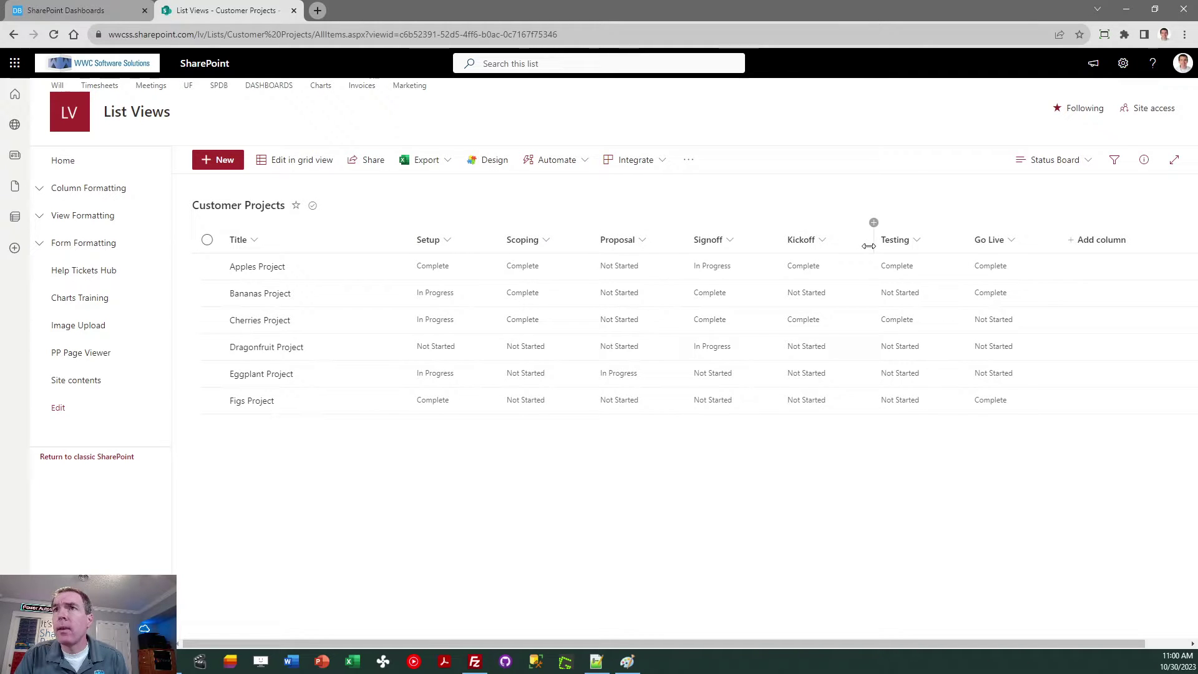
left_click(95, 14)
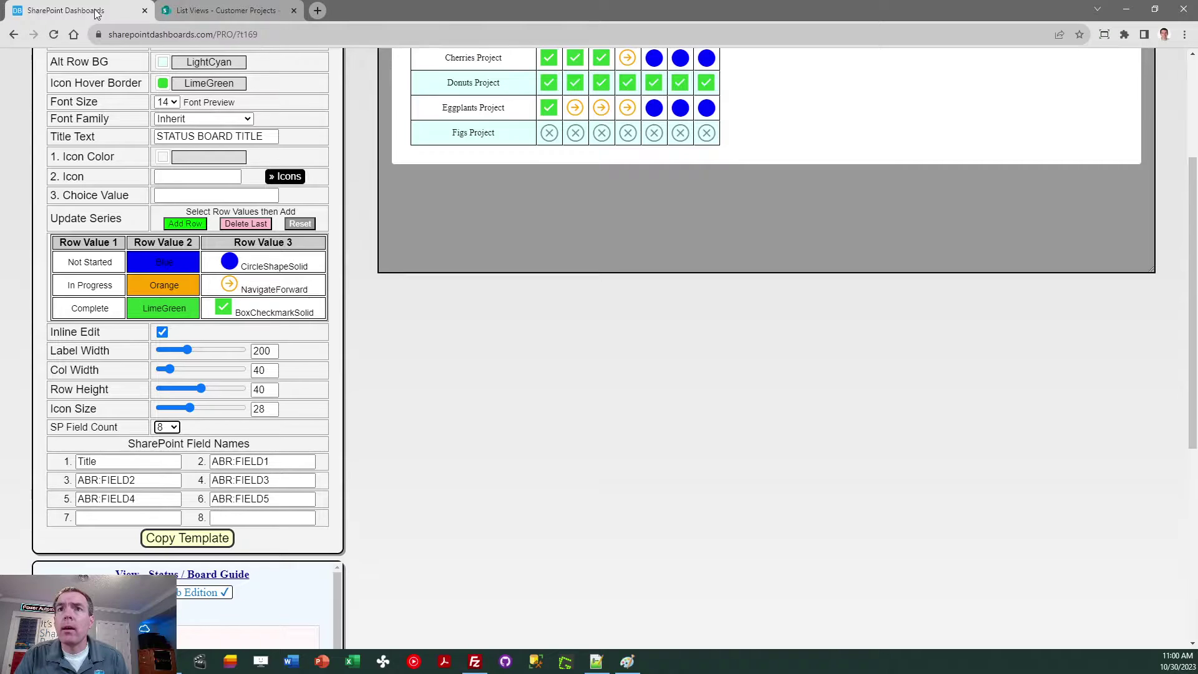
- Fill field names 2 and 3 with SUP:Setup and SCO:Scoping
double_click(250, 462)
left_click_drag(250, 462, 206, 462)
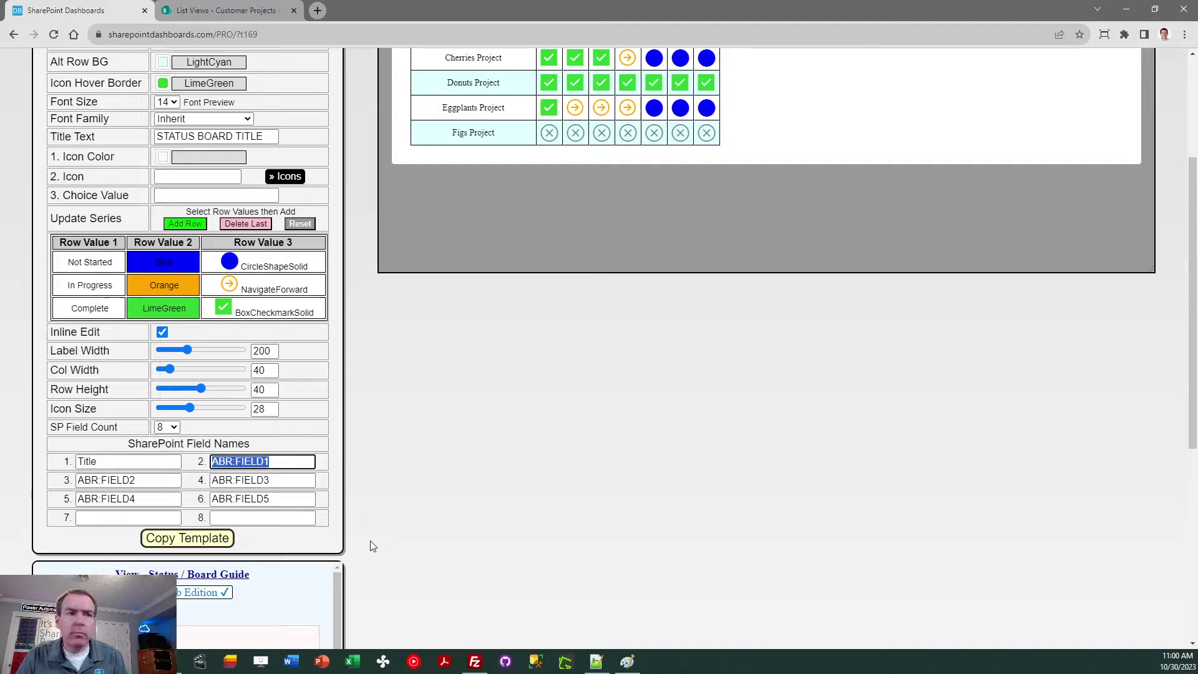
type("SUP:")
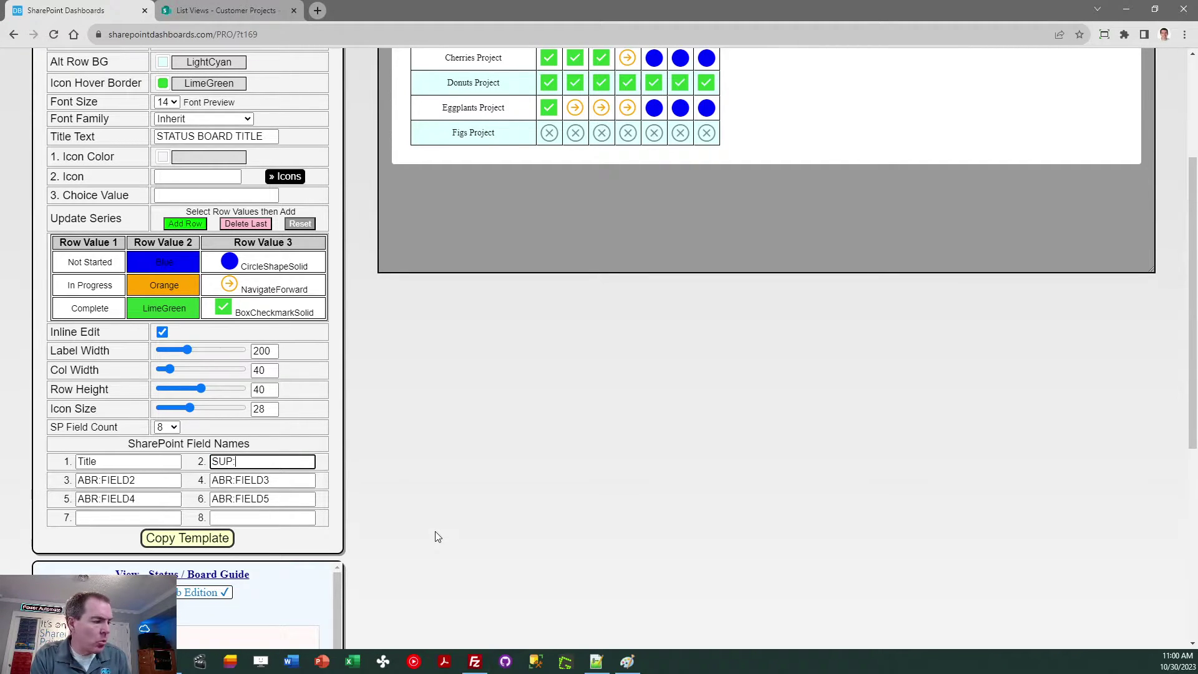
type("Setup")
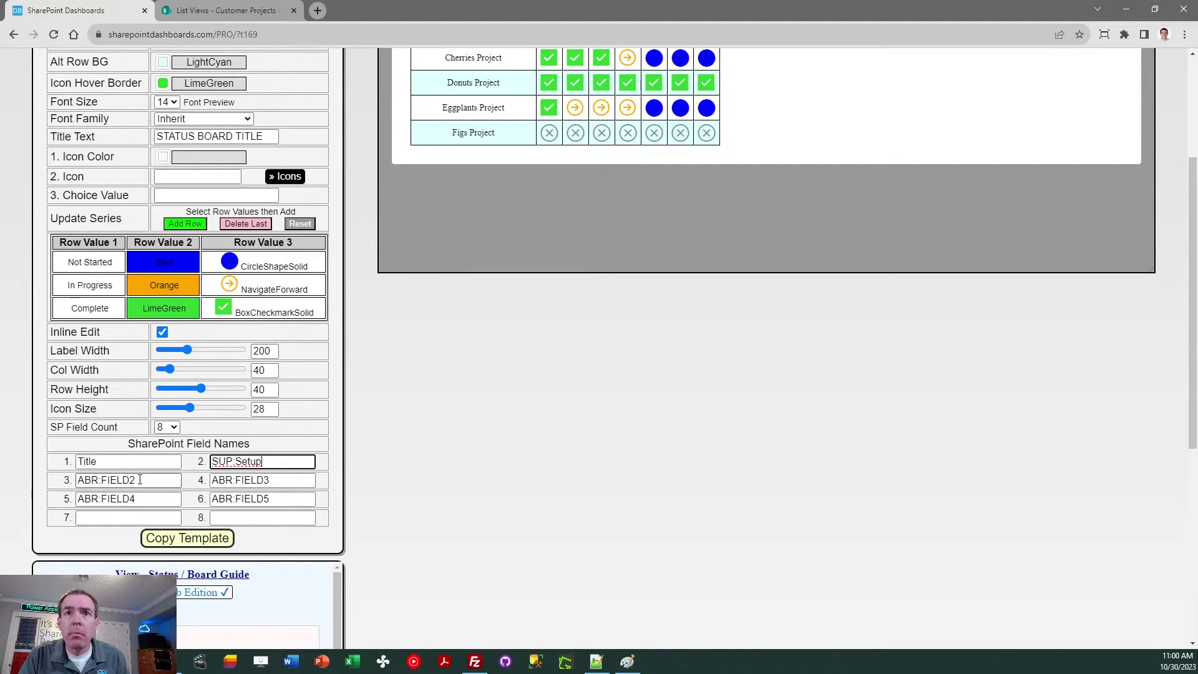
key("Tab")
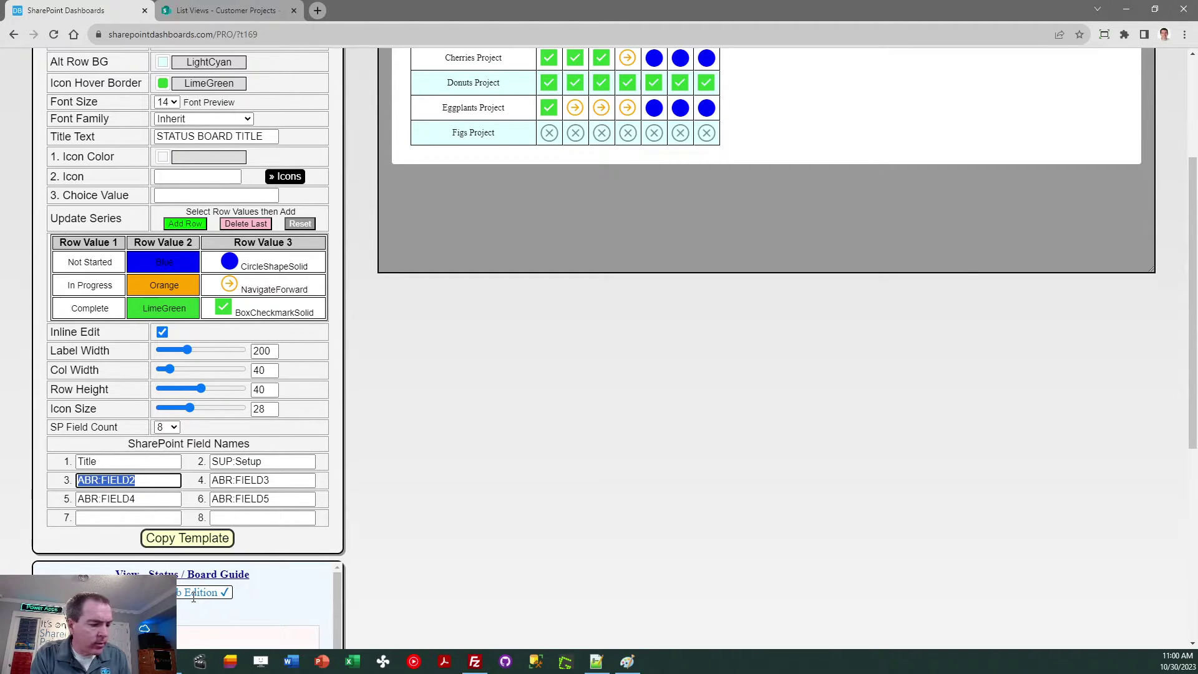
type("SCO")
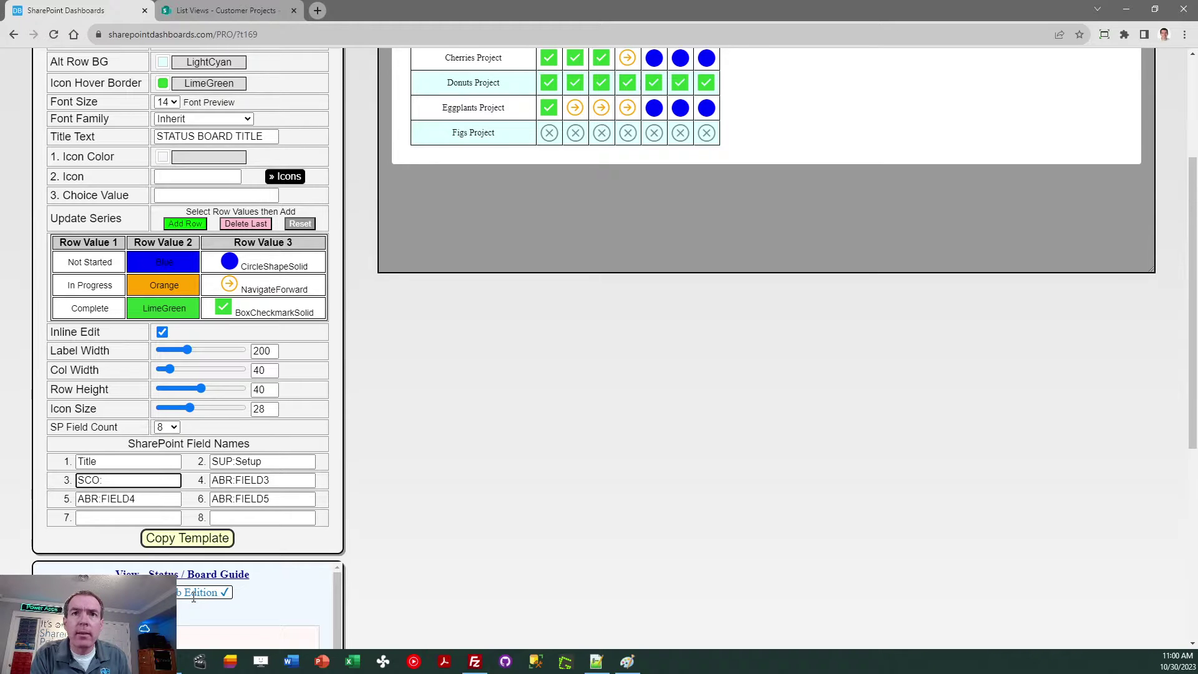
type(":Scoping")
key("Tab")
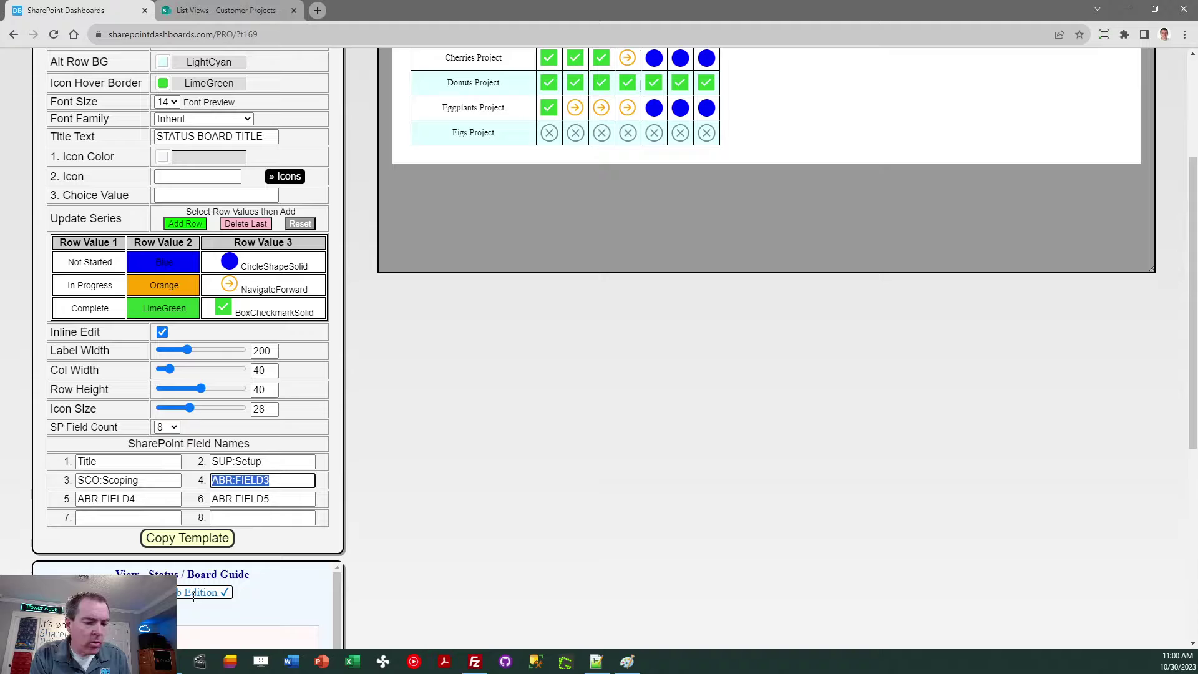
- Fill fields 4–8 with PRO:Proposal, SGN:Signoff, KO:Kickoff, TST:Testing and LIV:Go Life
type("PR")
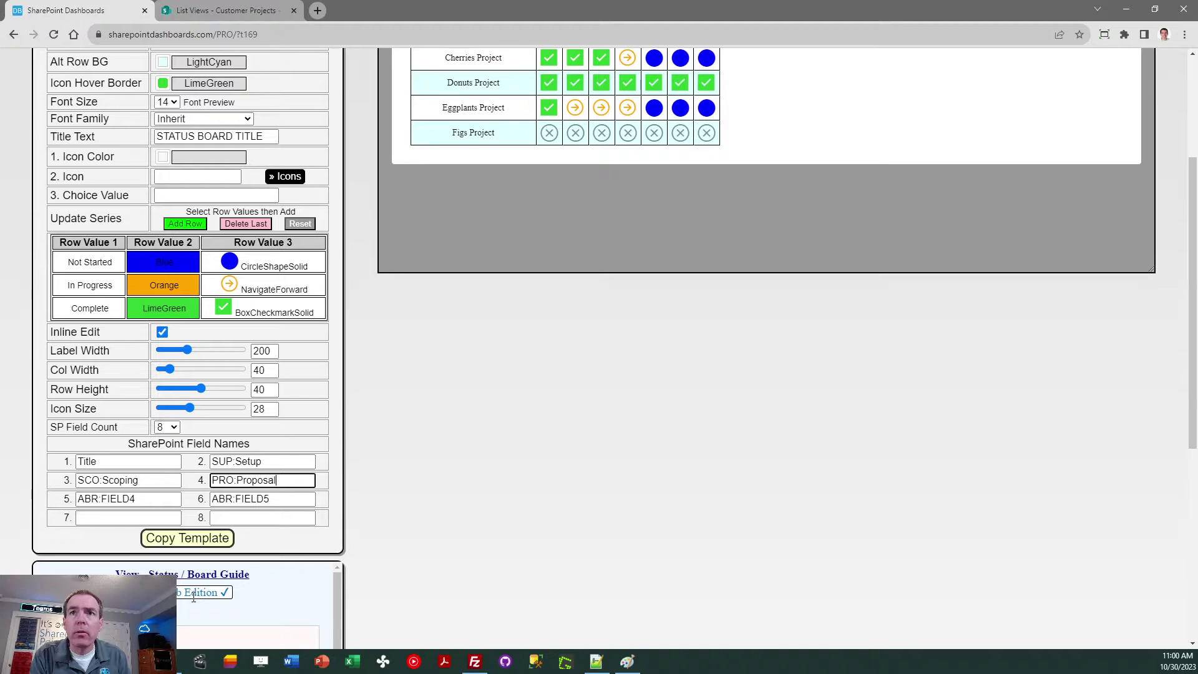
type("O:Proposal")
key("Tab")
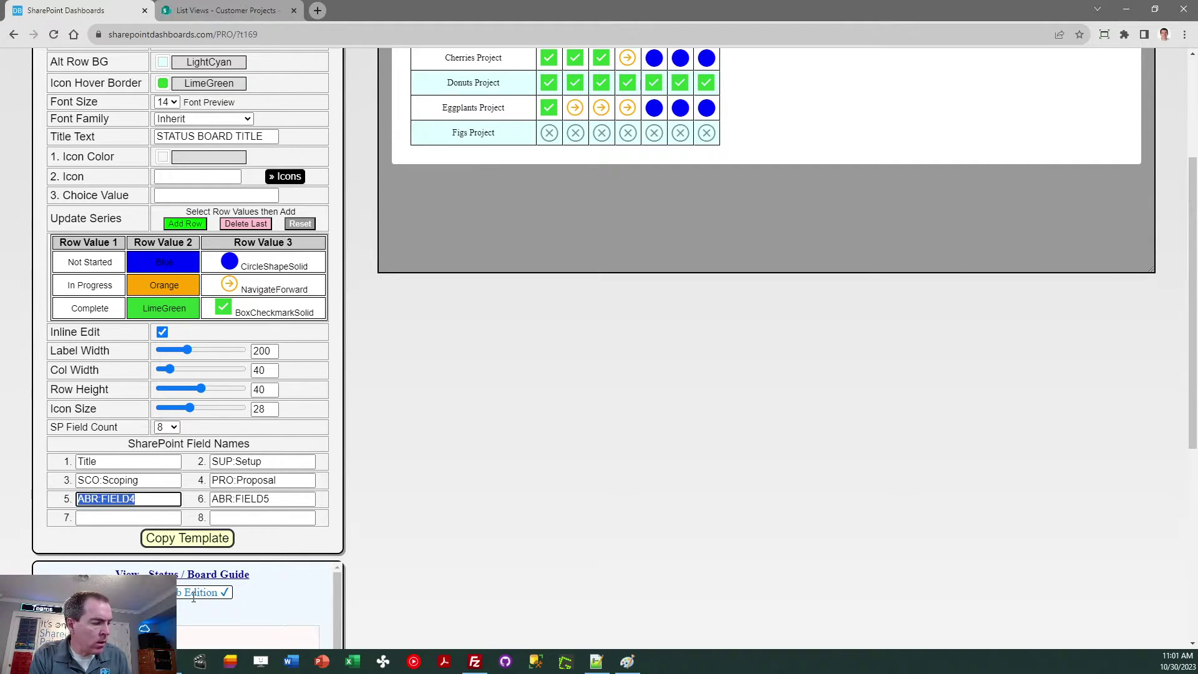
type("SGN:Signoff")
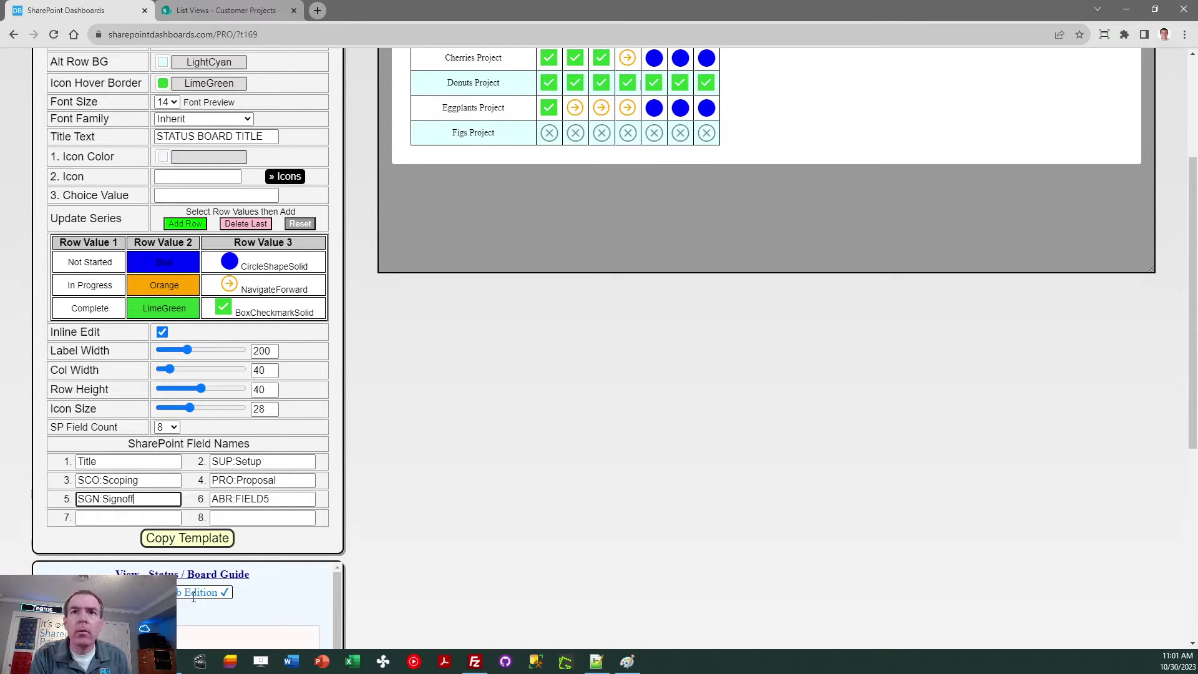
key("Tab")
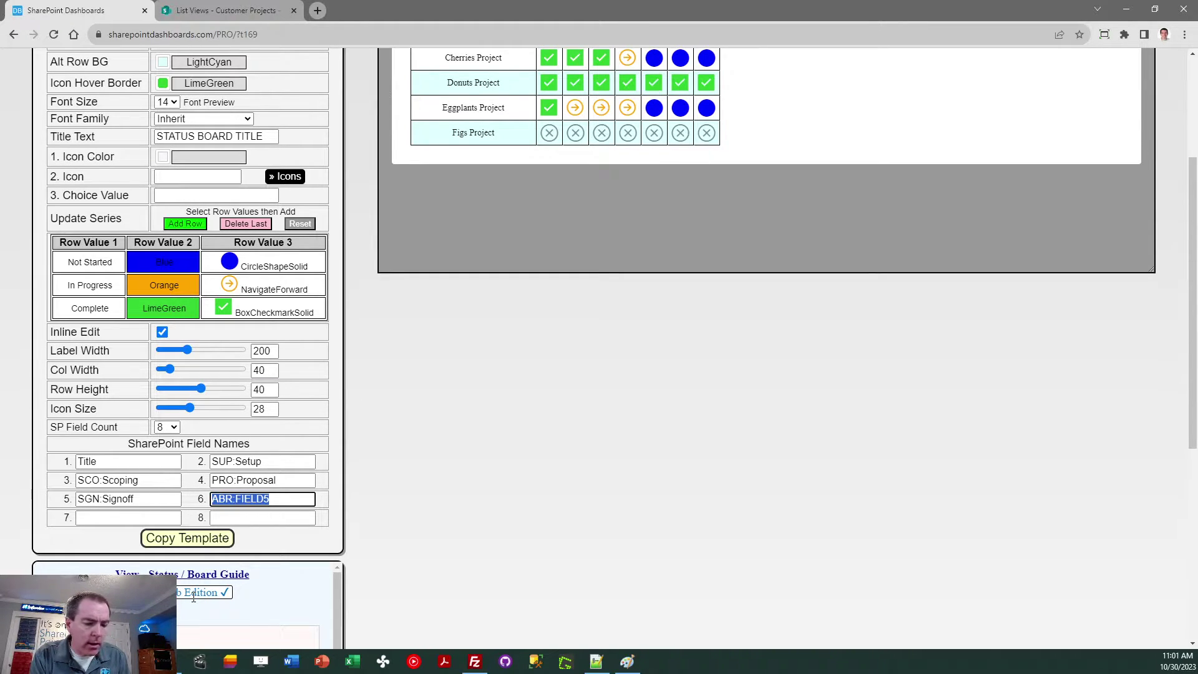
type("KO:Kickoff")
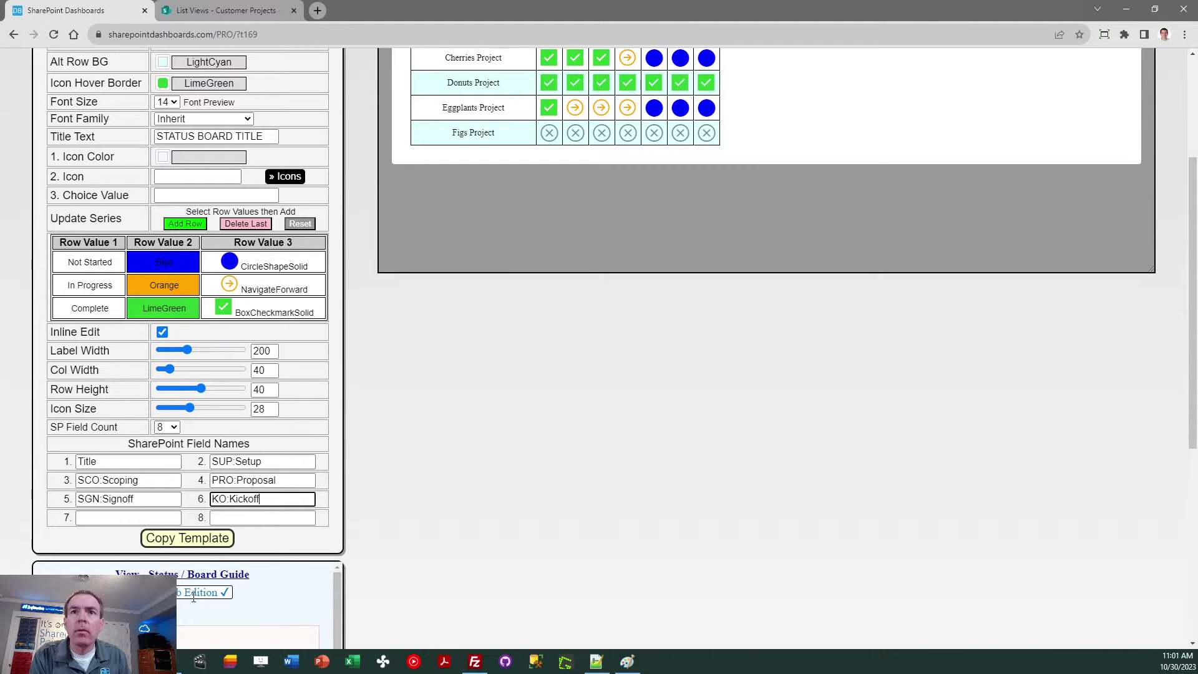
key("Tab")
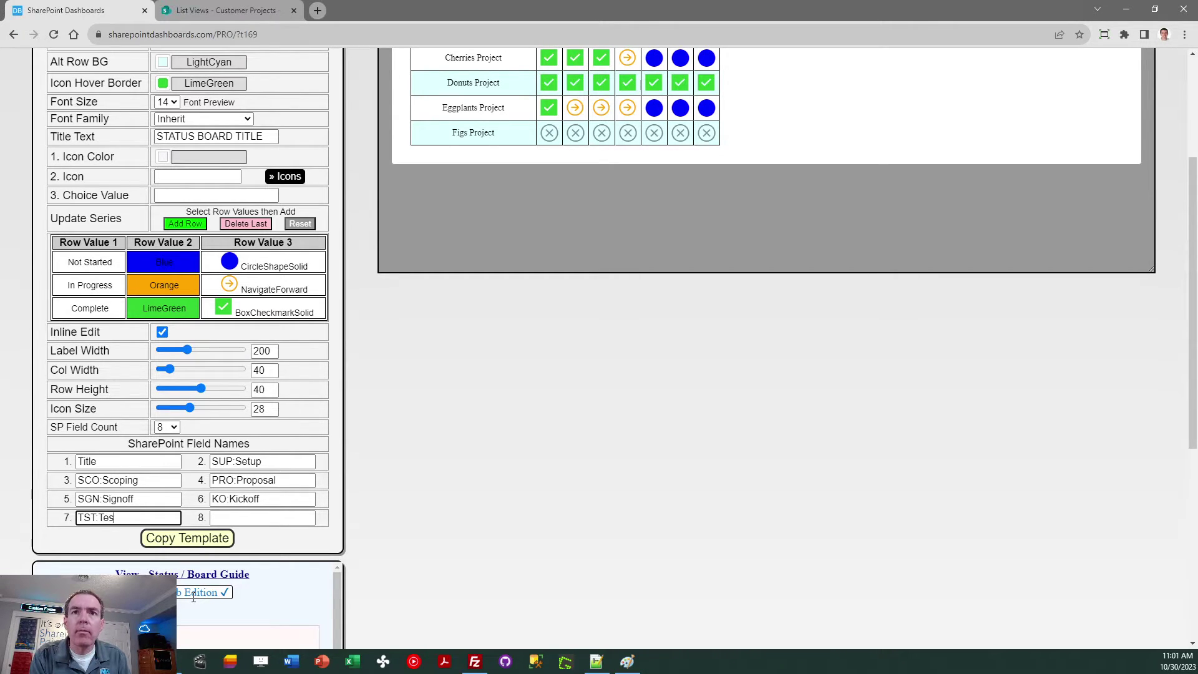
key("Tab")
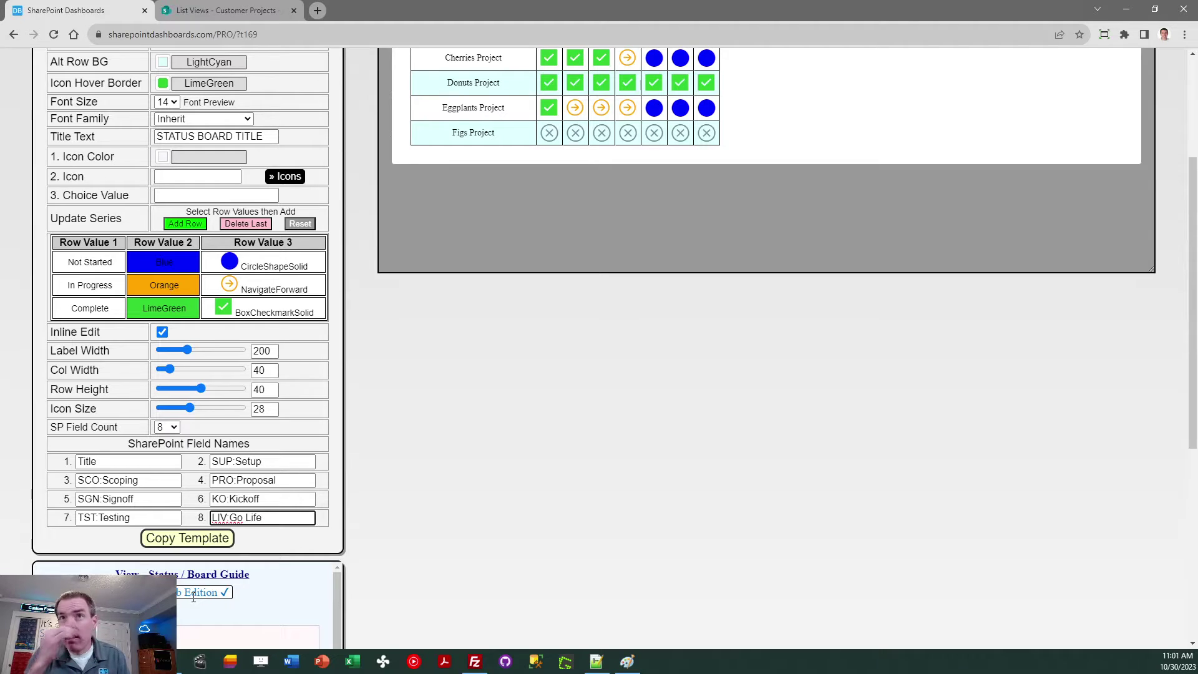
left_click(574, 522)
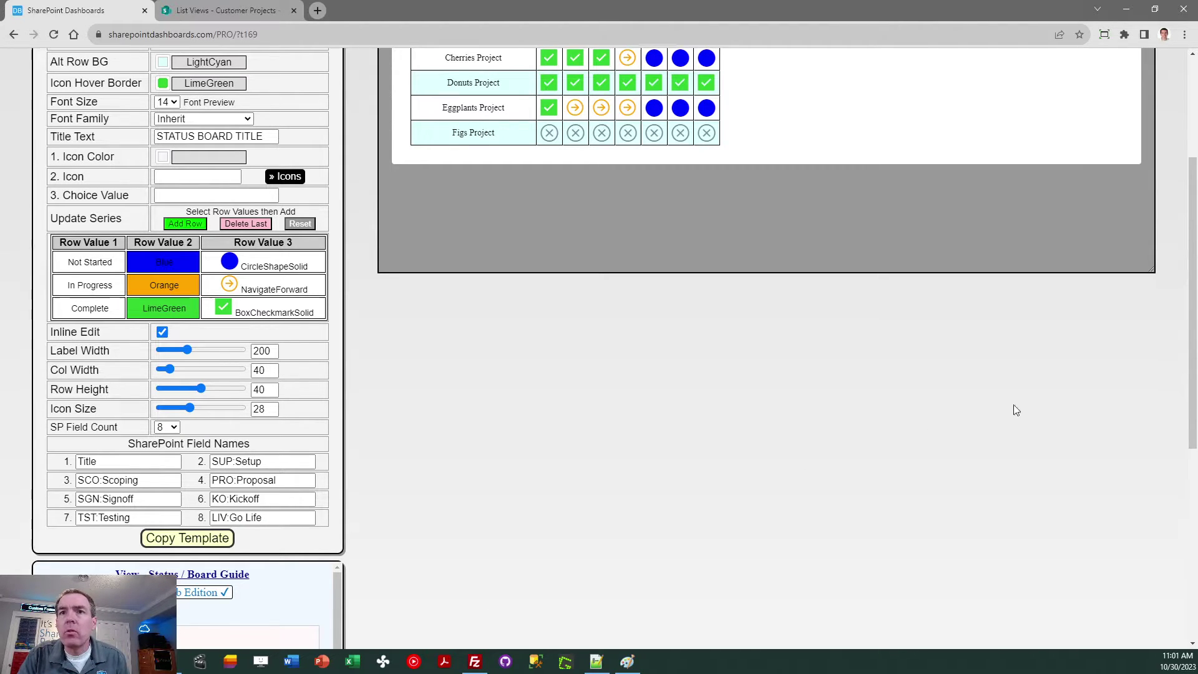
- Paste the copied template as the Status Board view's advanced formatting JSON and save it
left_click(202, 539)
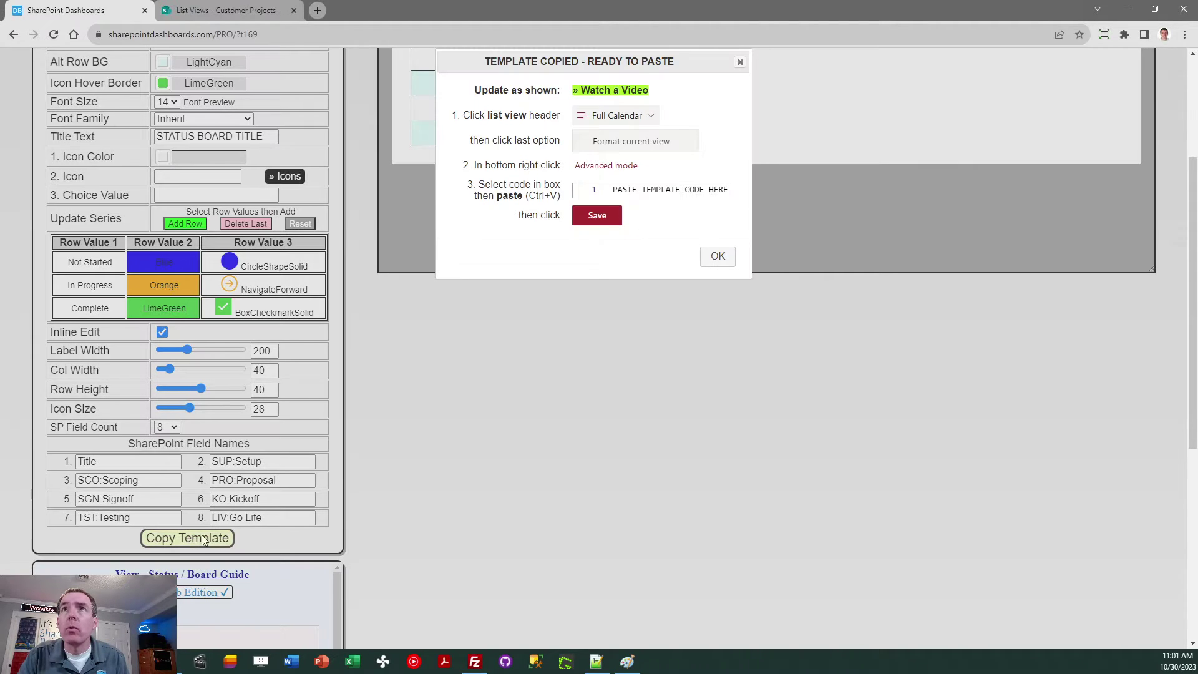
left_click(718, 256)
left_click(247, 11)
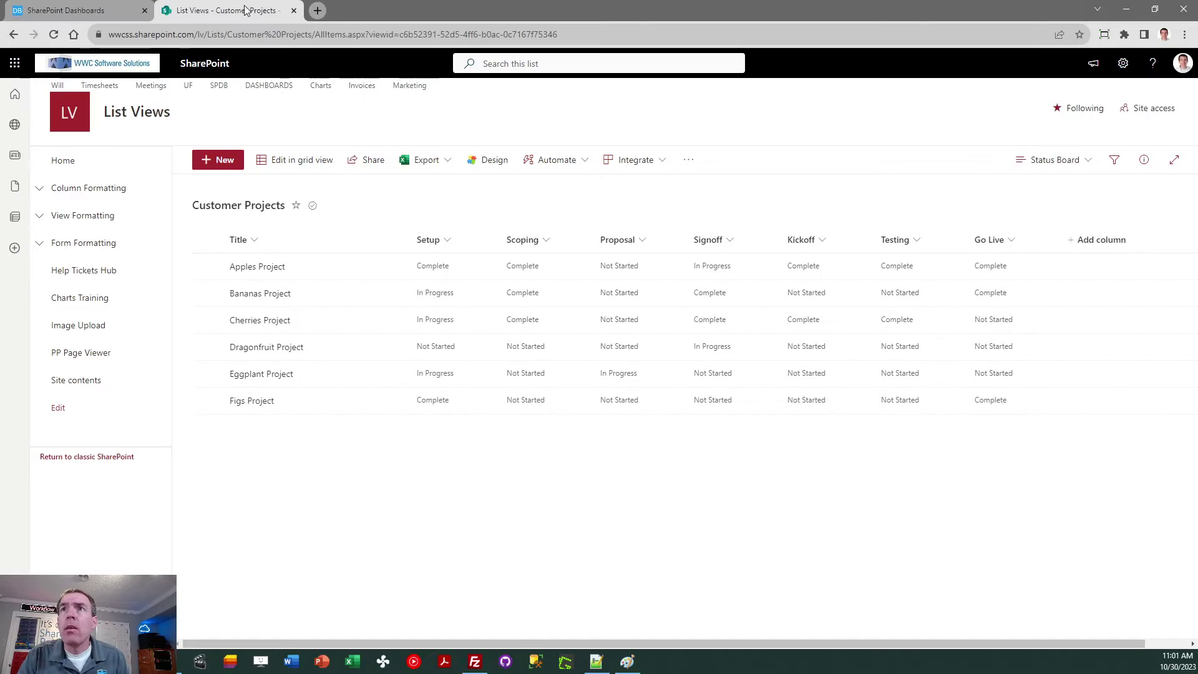
left_click(1043, 161)
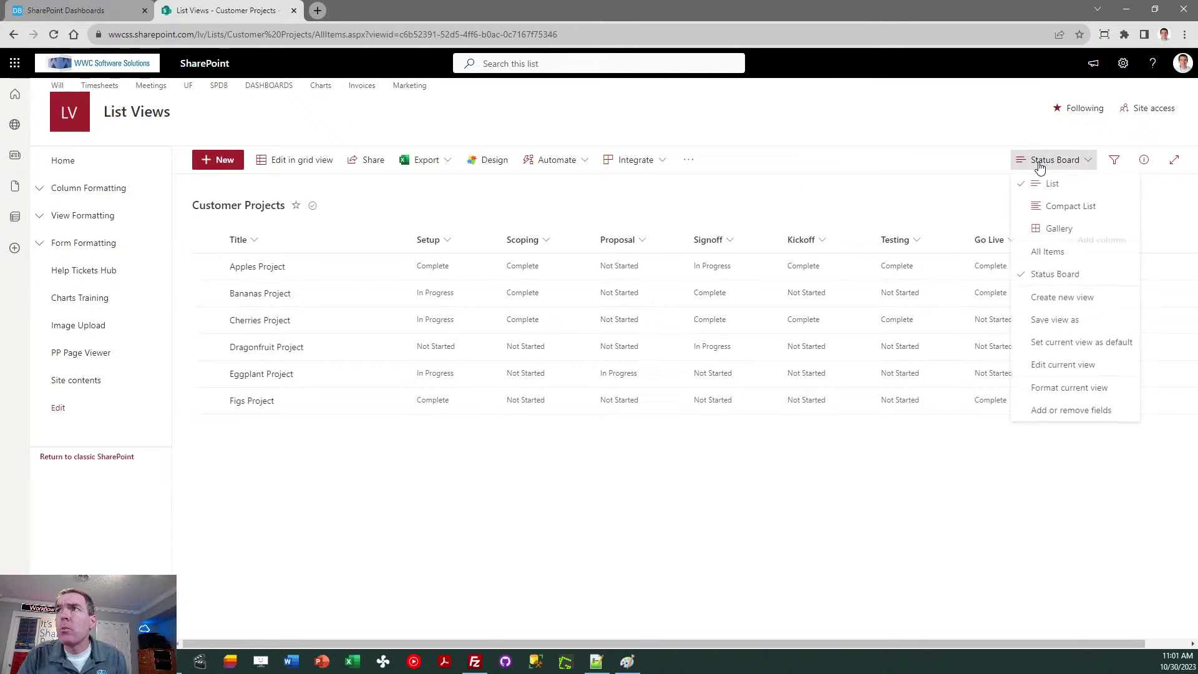
left_click(1073, 390)
left_click(906, 602)
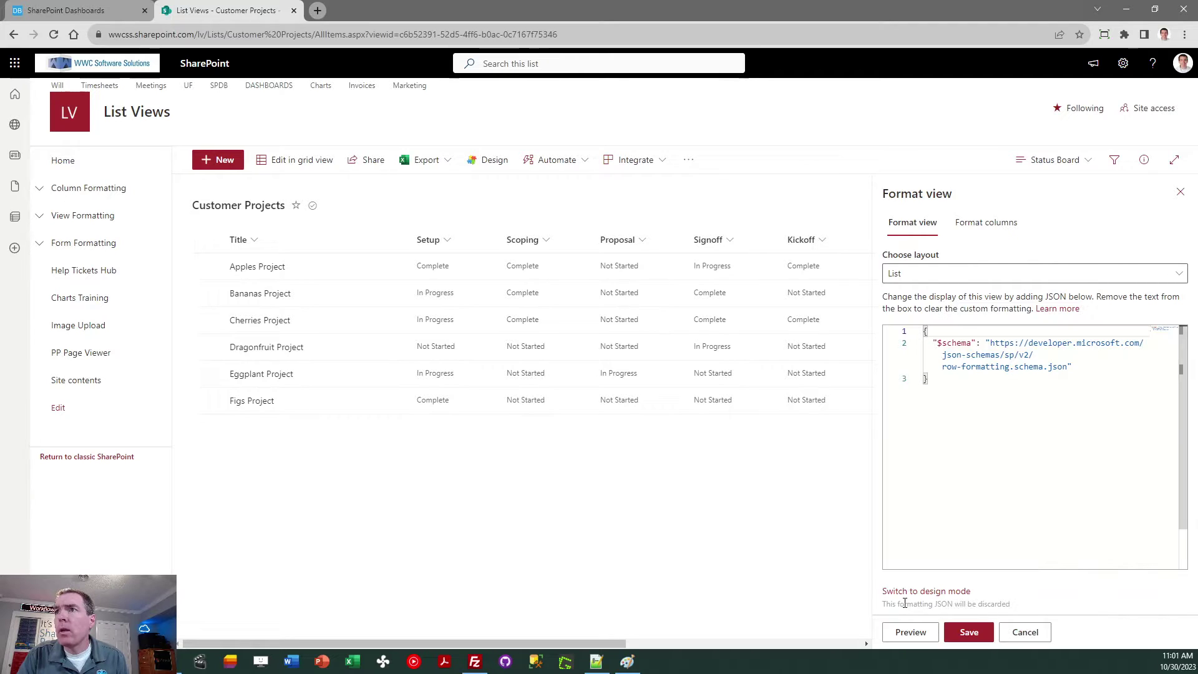
key("ctrl+a")
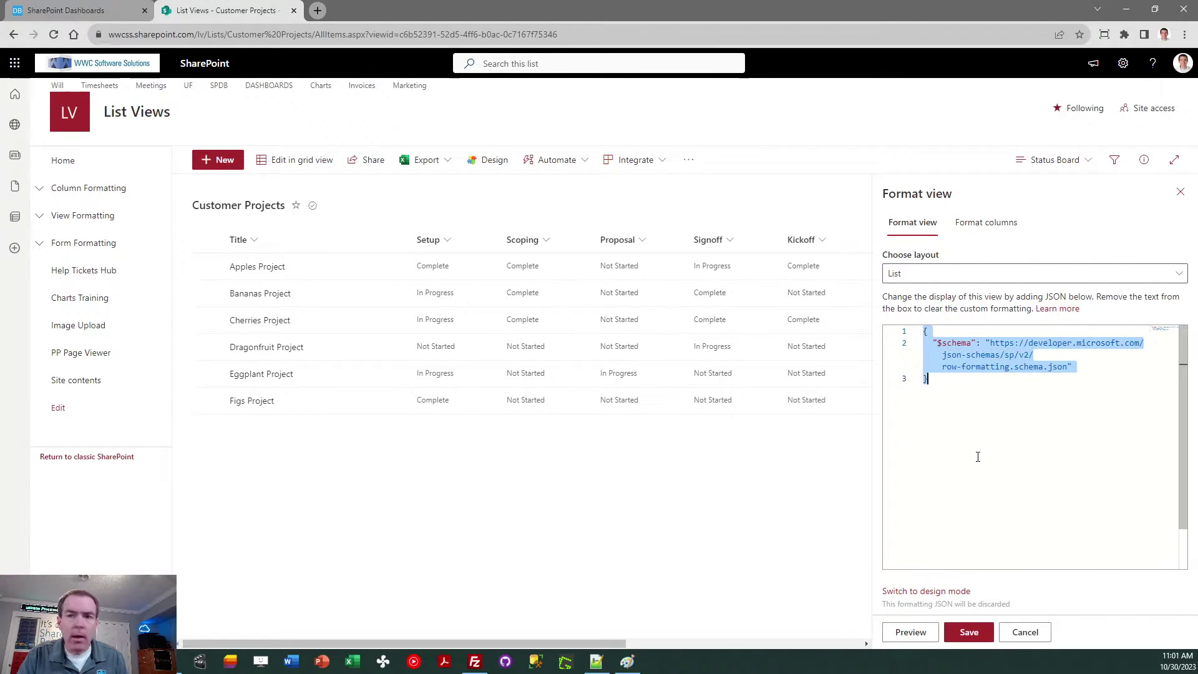
key("ctrl+v")
left_click(967, 632)
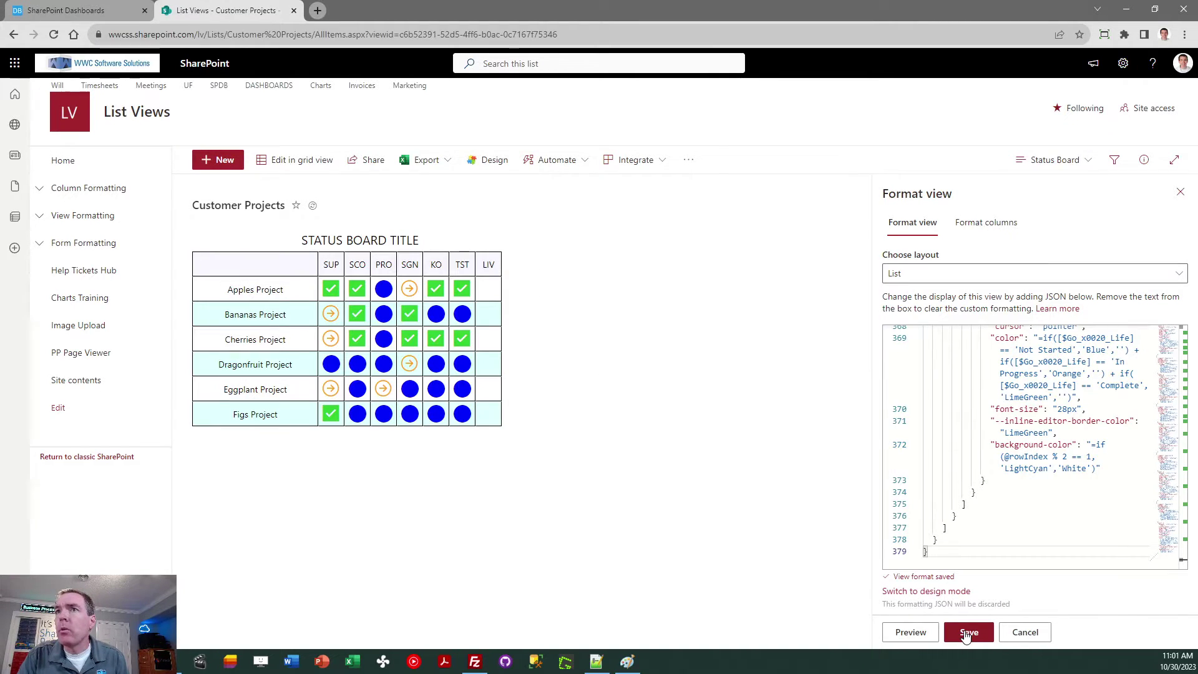
left_click(1182, 192)
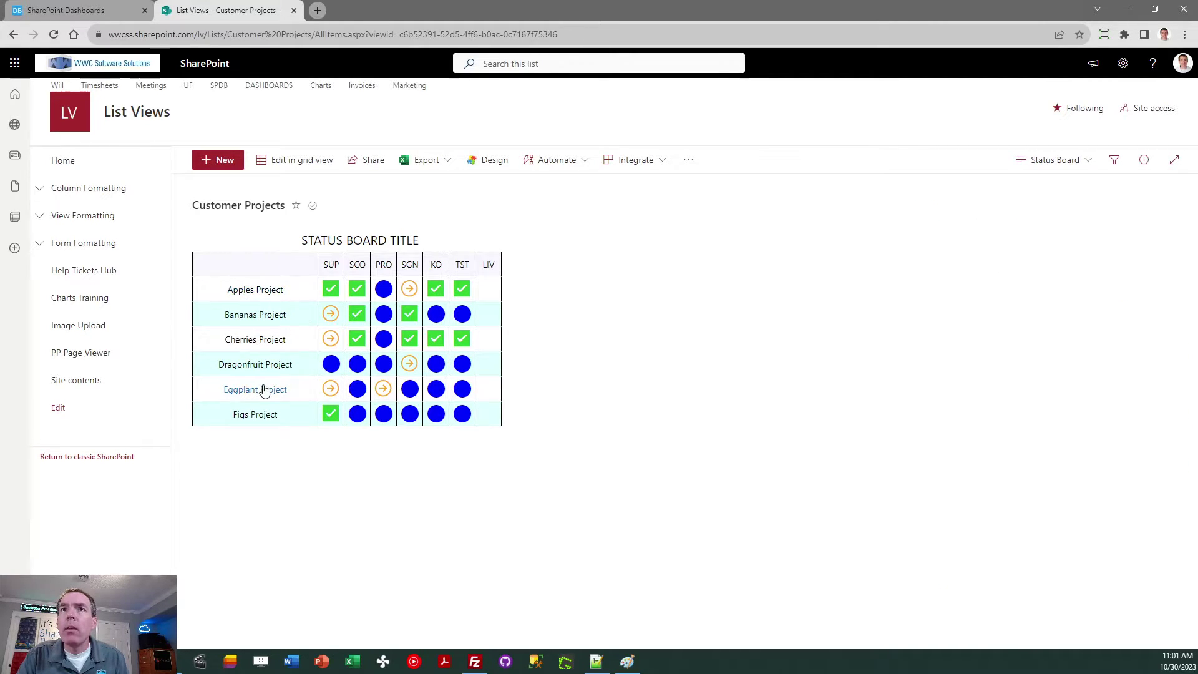
- After viewing Apples Project's details, mark Bananas SGN and Dragonfruit PRO Complete inline
left_click(261, 292)
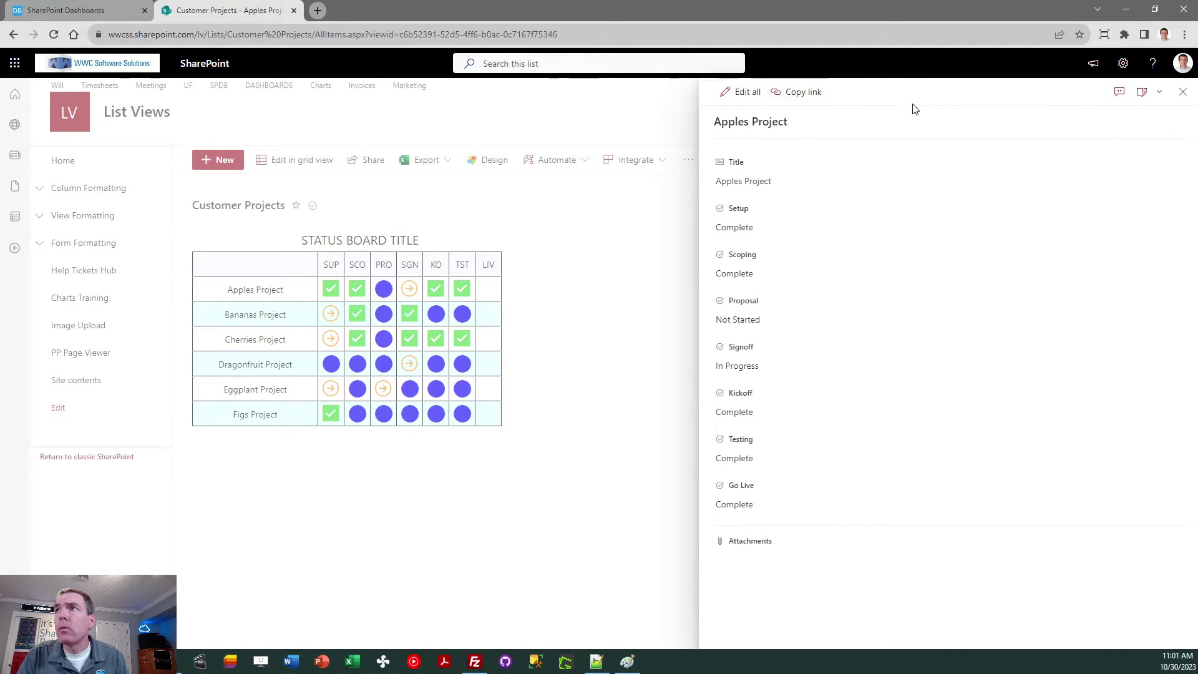
left_click(1183, 92)
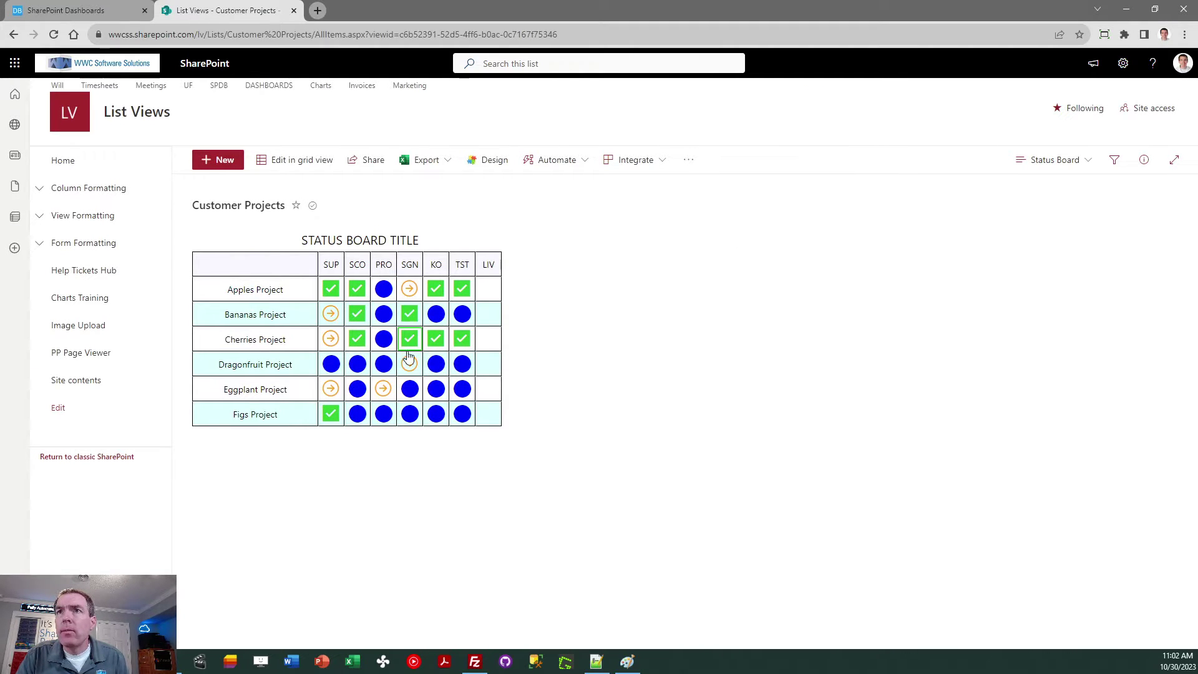
left_click(410, 321)
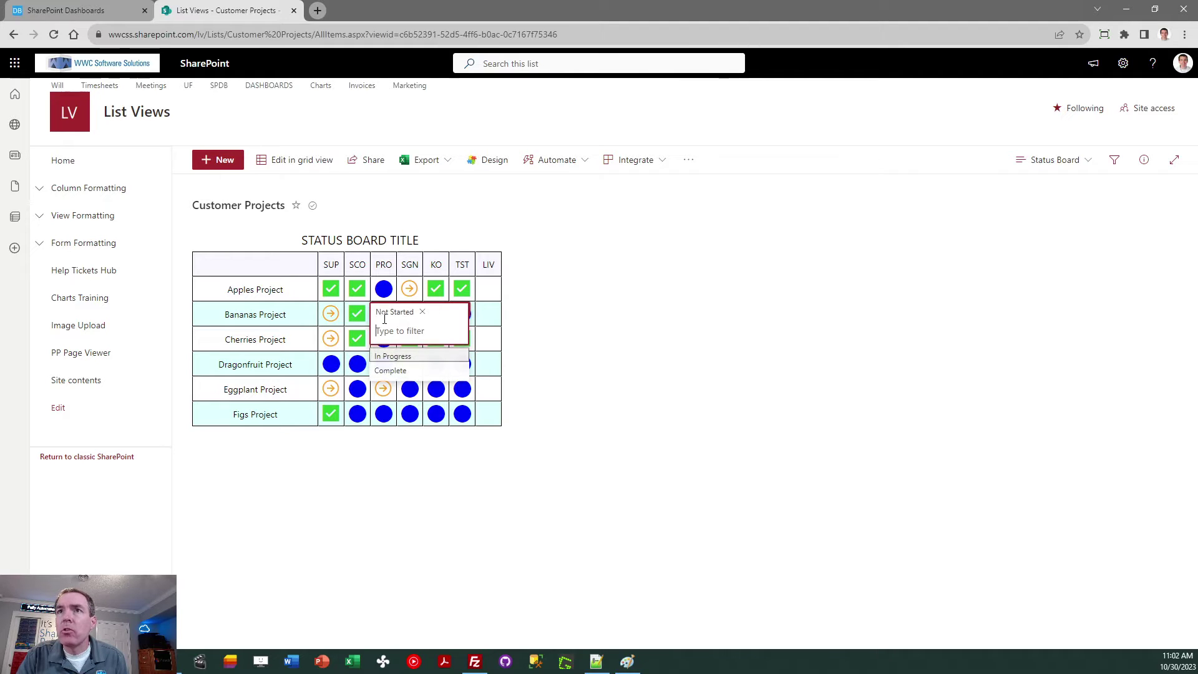
left_click(400, 372)
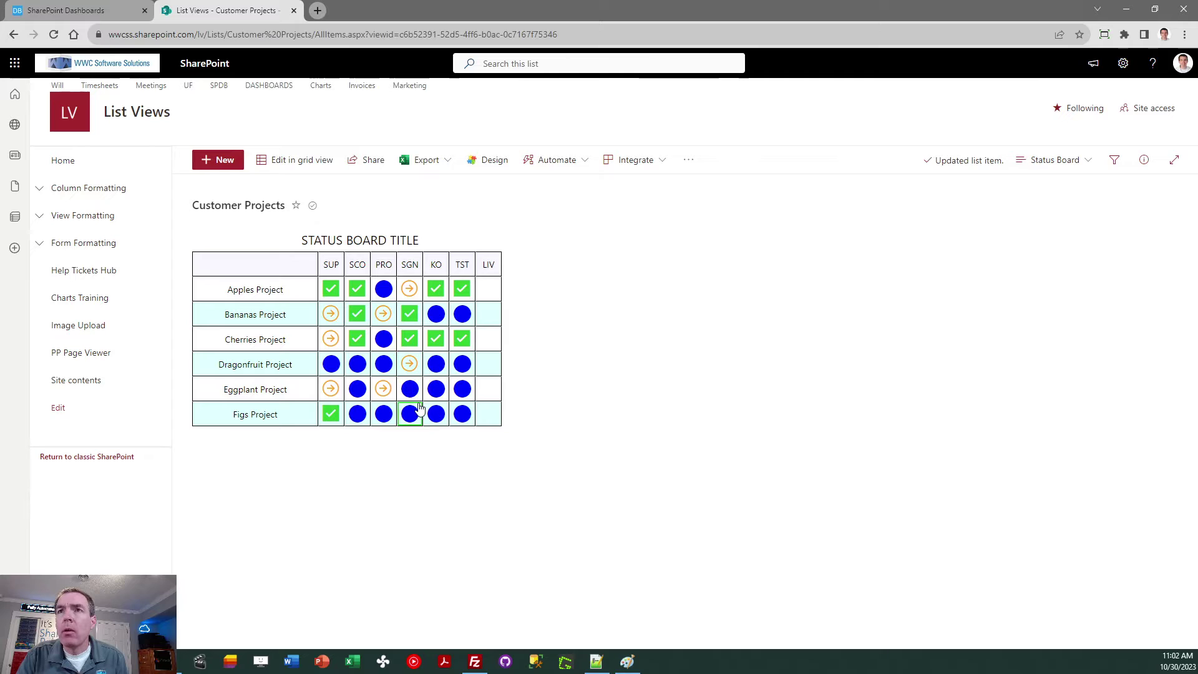
left_click(383, 366)
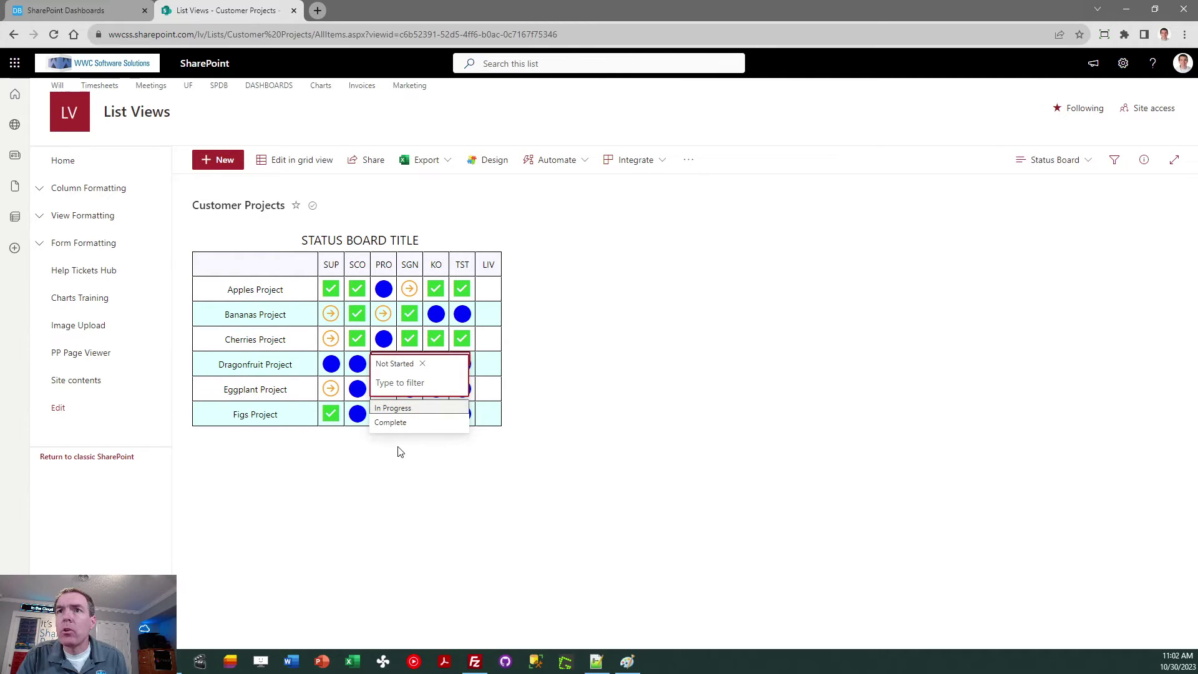
left_click(390, 423)
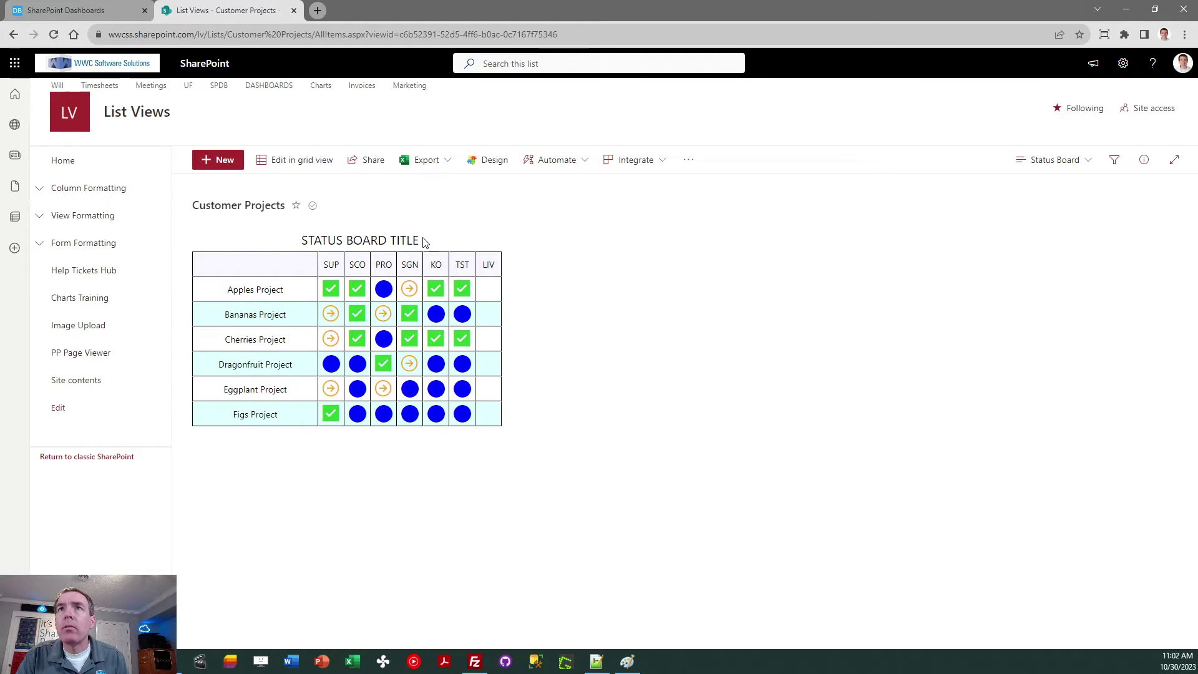
- Correct field 8 to 'LIV:Go Live' and copy the regenerated template
left_click(106, 11)
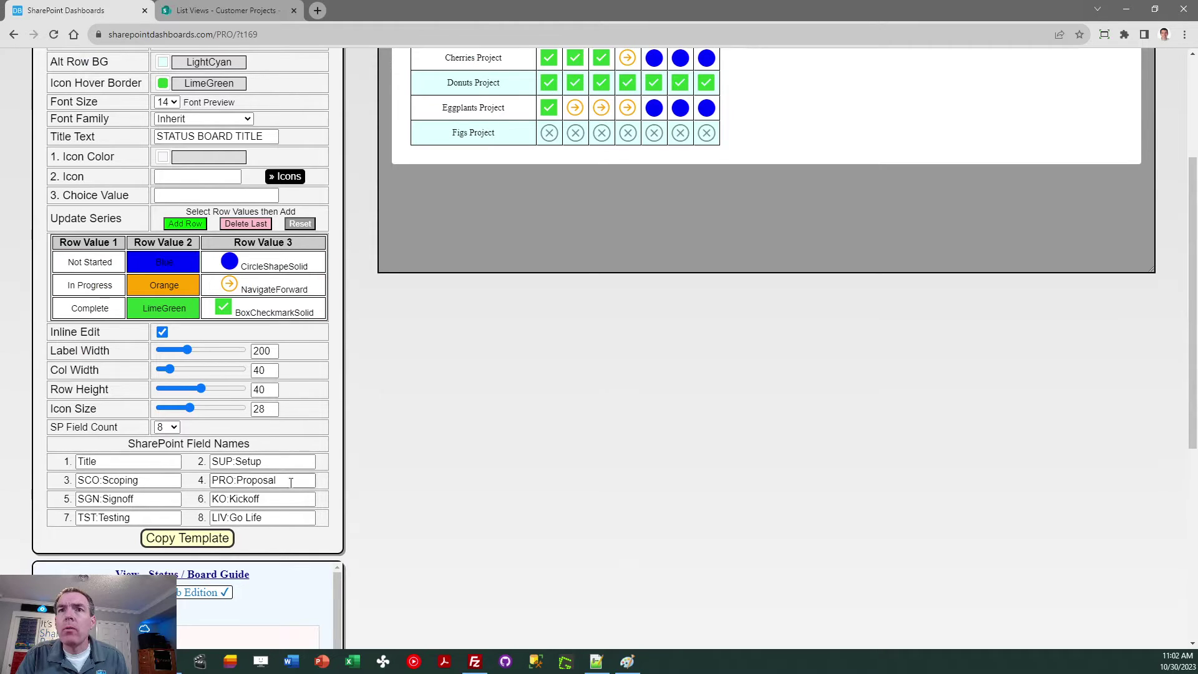
left_click(300, 518)
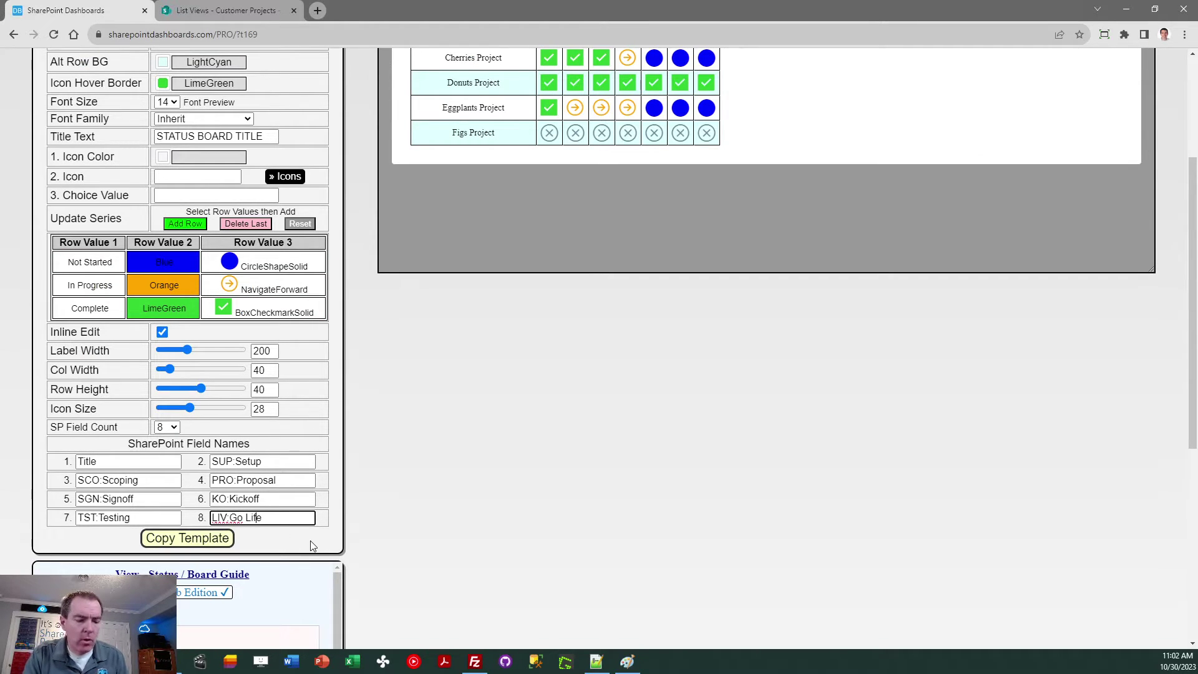
left_click(206, 540)
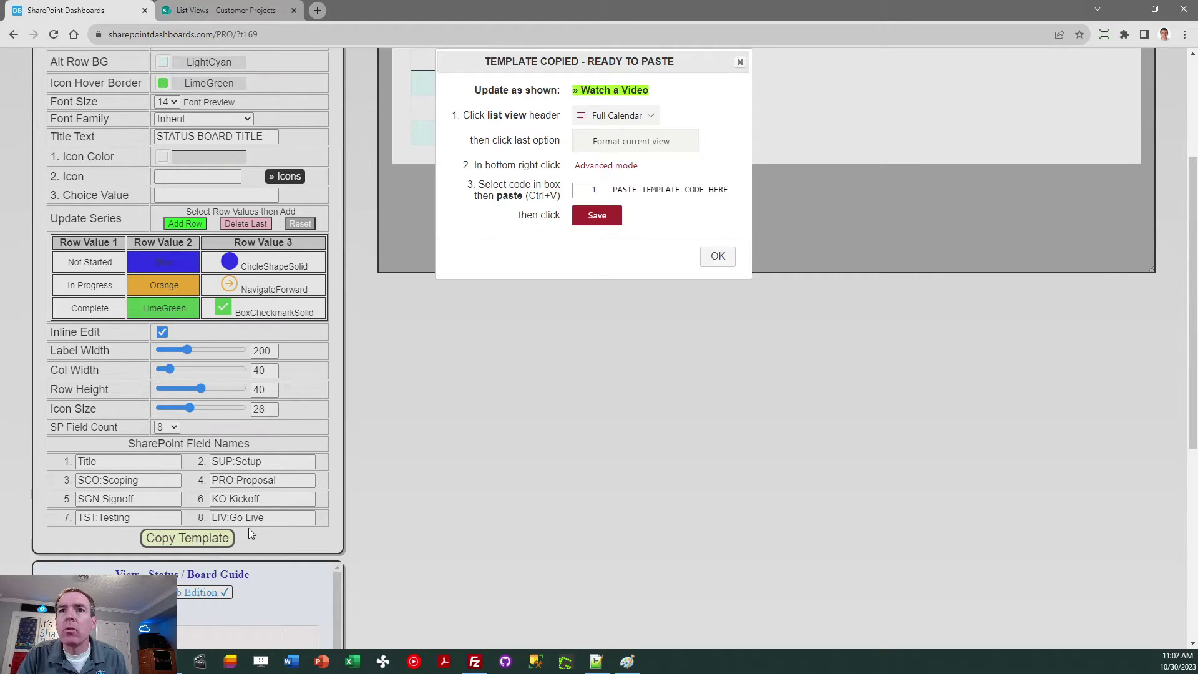
left_click(715, 259)
- Paste the regenerated template over the Status Board view's formatting JSON and save it
left_click(254, 12)
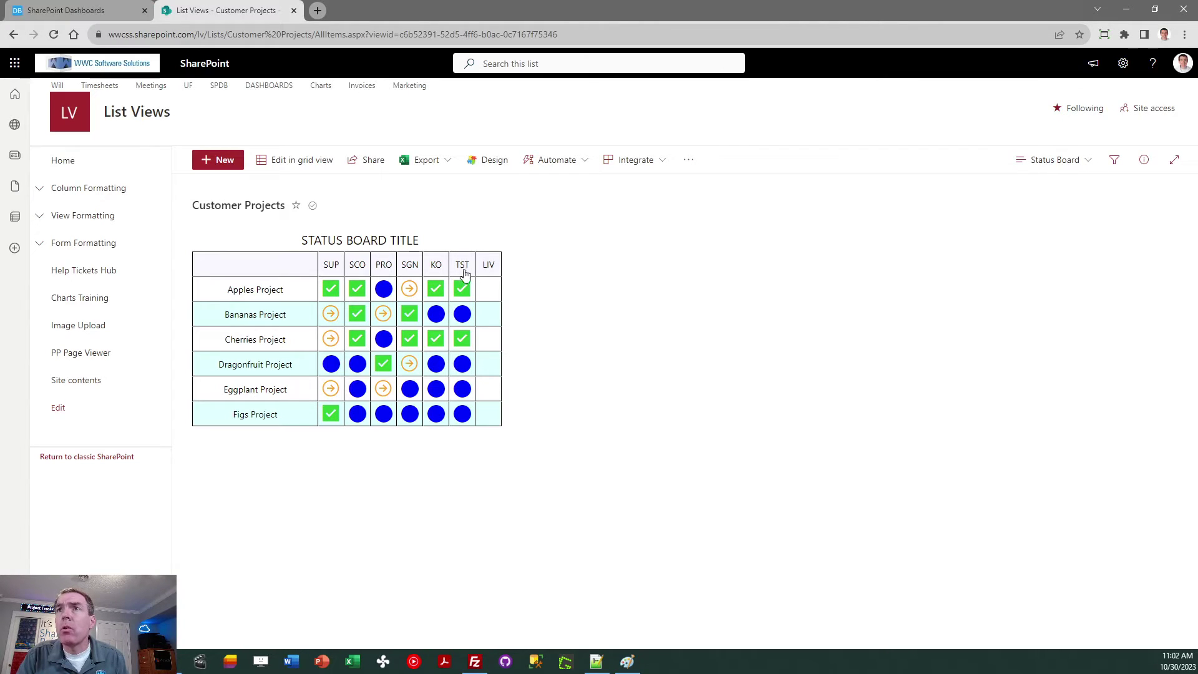
left_click(1033, 162)
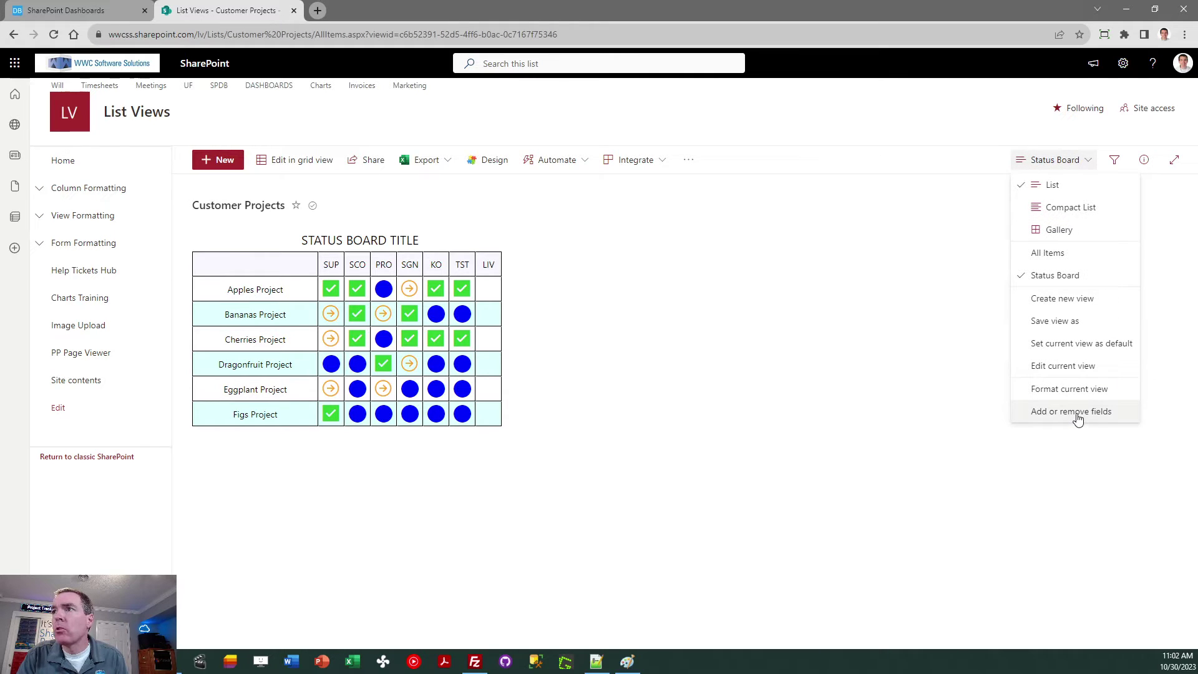
left_click(1071, 390)
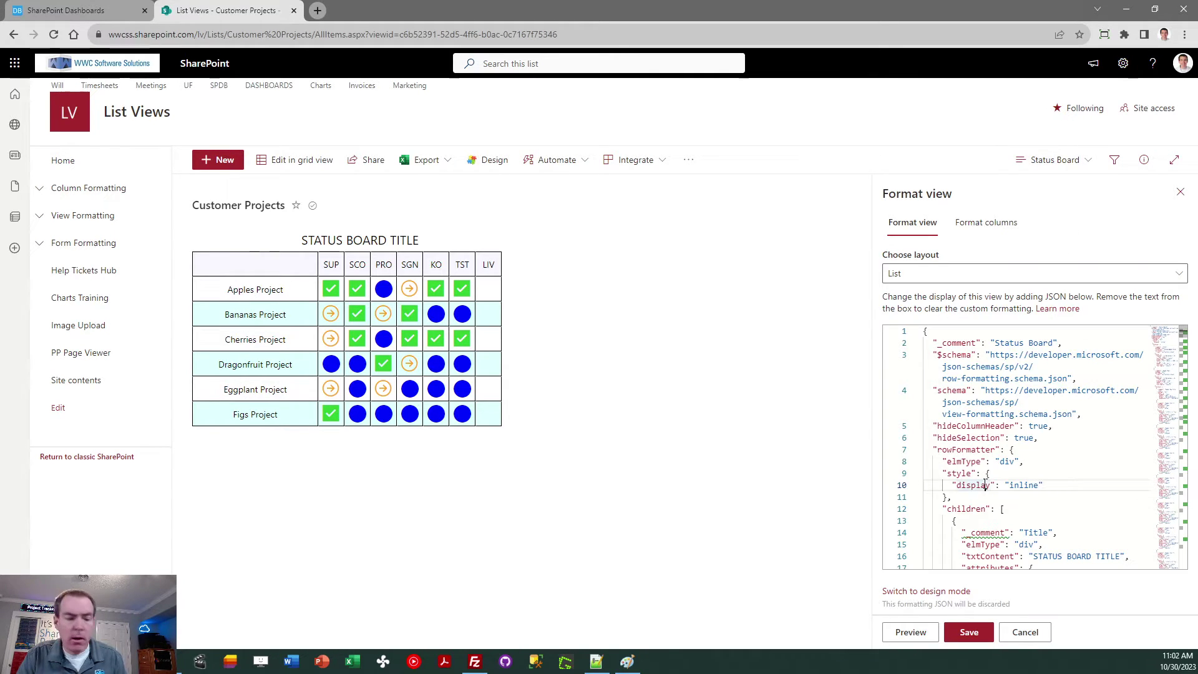
key("ctrl+a")
key("ctrl+v")
left_click(968, 632)
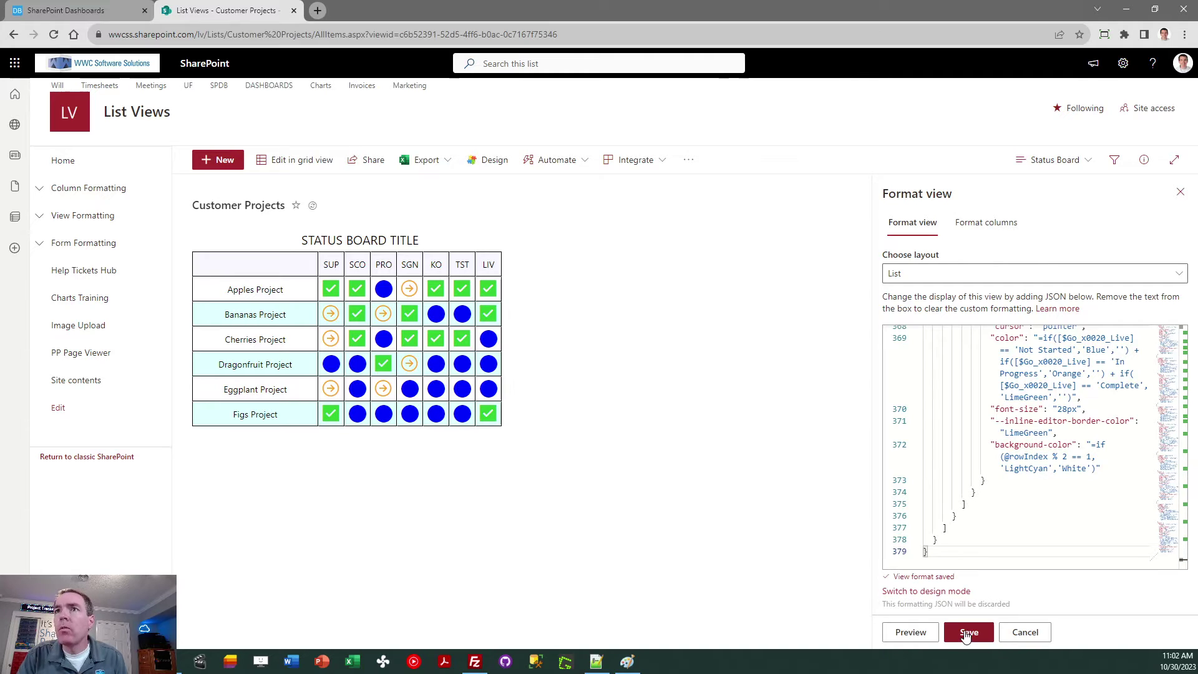
left_click(1180, 192)
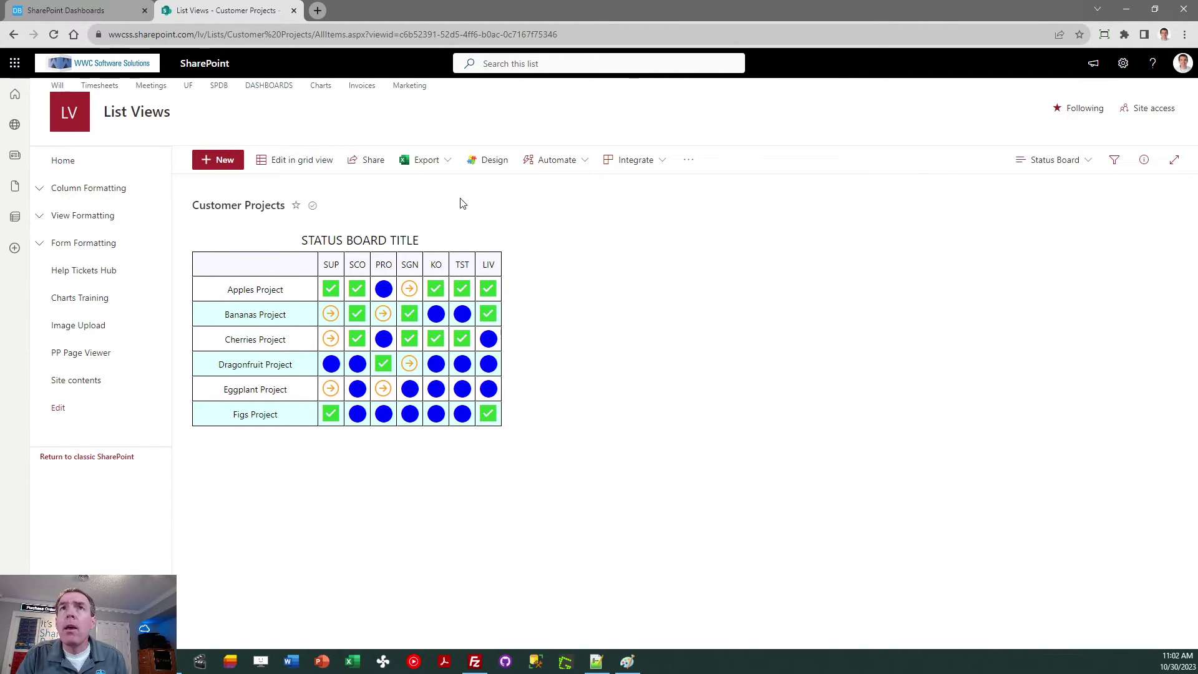
- Set column width and row height to 50 and icon size to 35
left_click(86, 15)
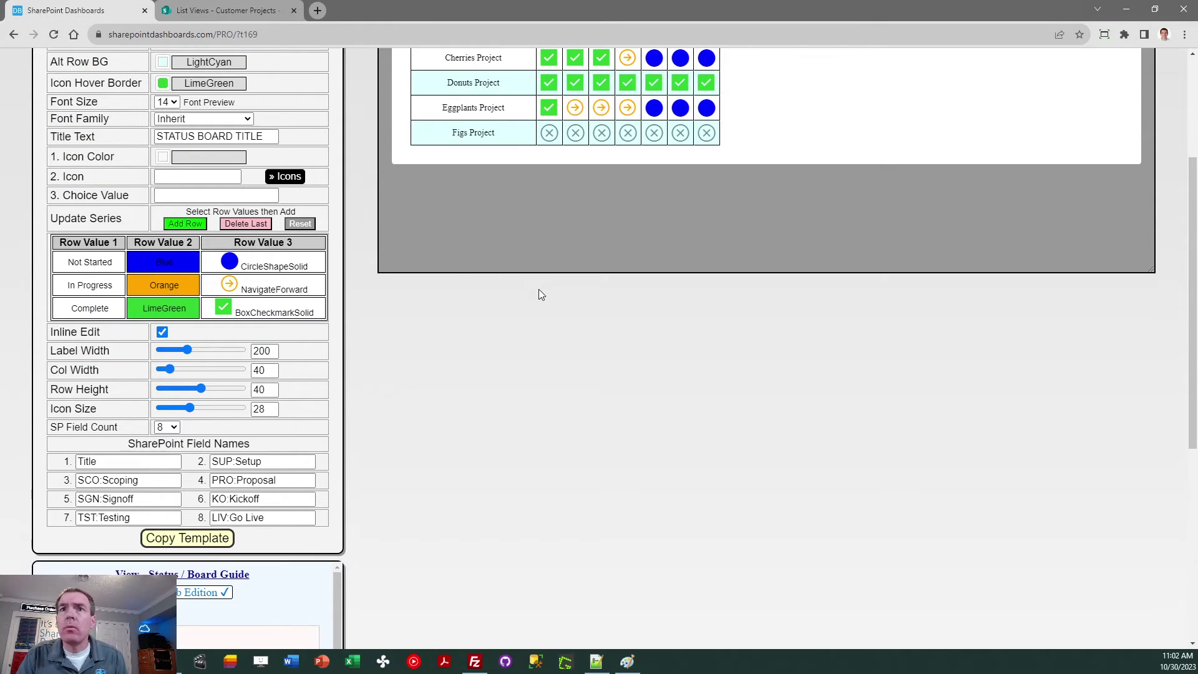
left_click(274, 370)
key("BackSpace")
key("BackSpace")
type("50")
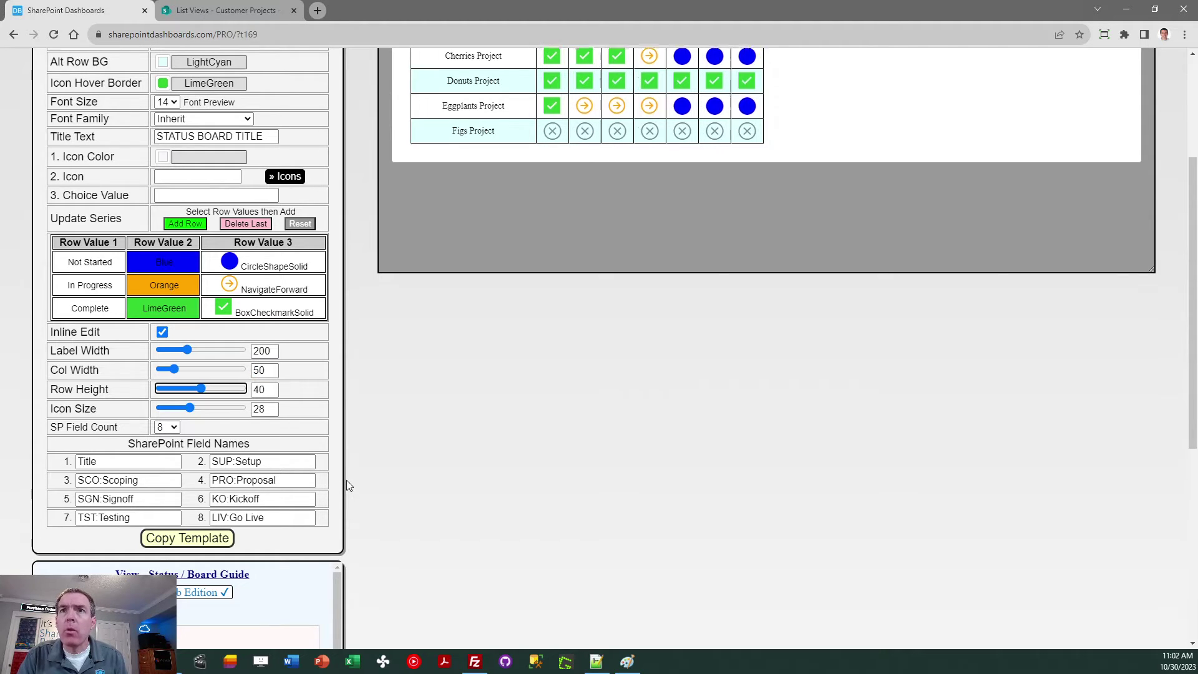
key("Tab")
type("50")
key("Tab")
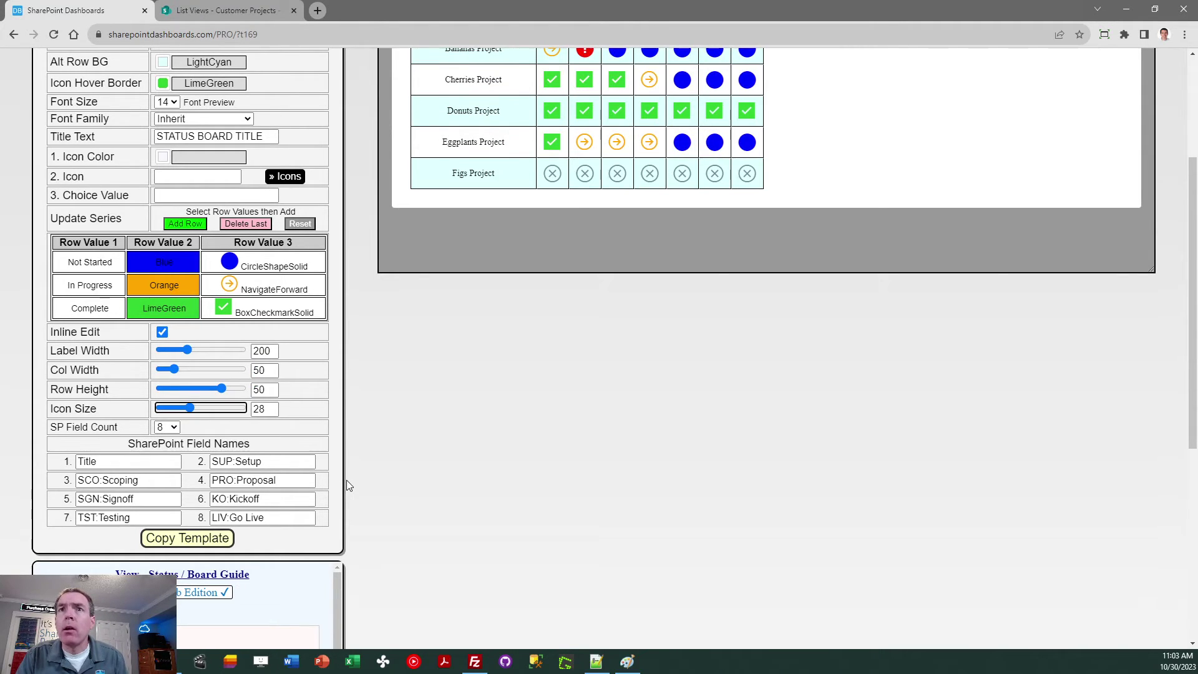
key("Tab")
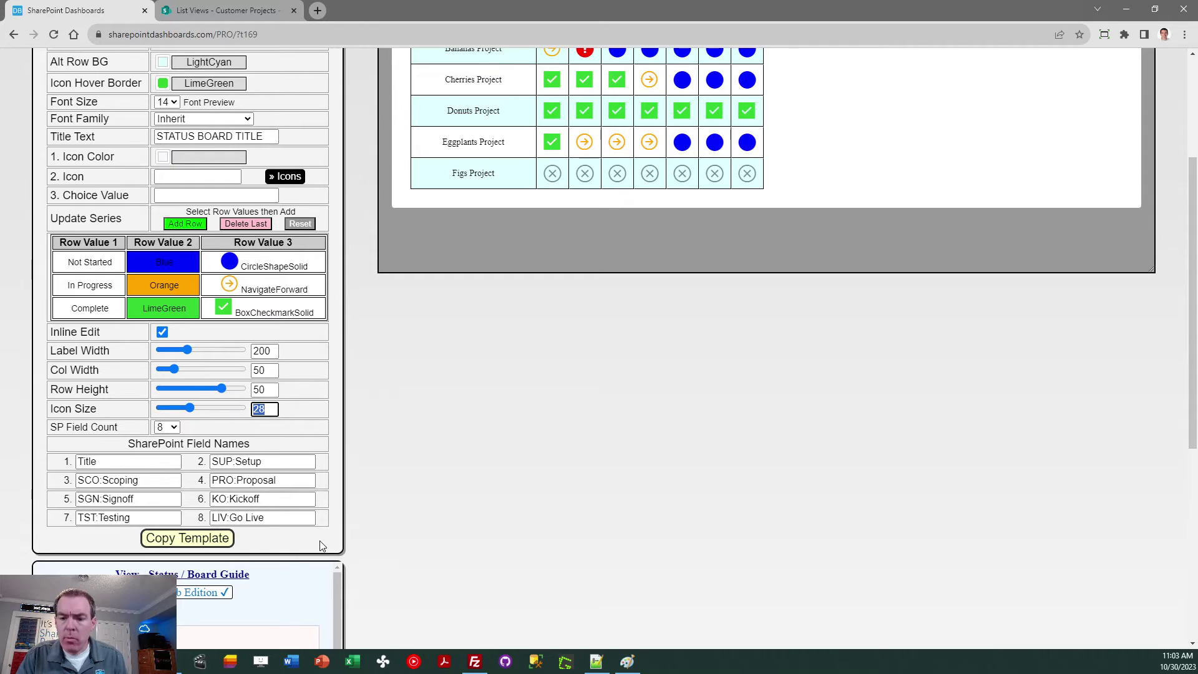
type("35")
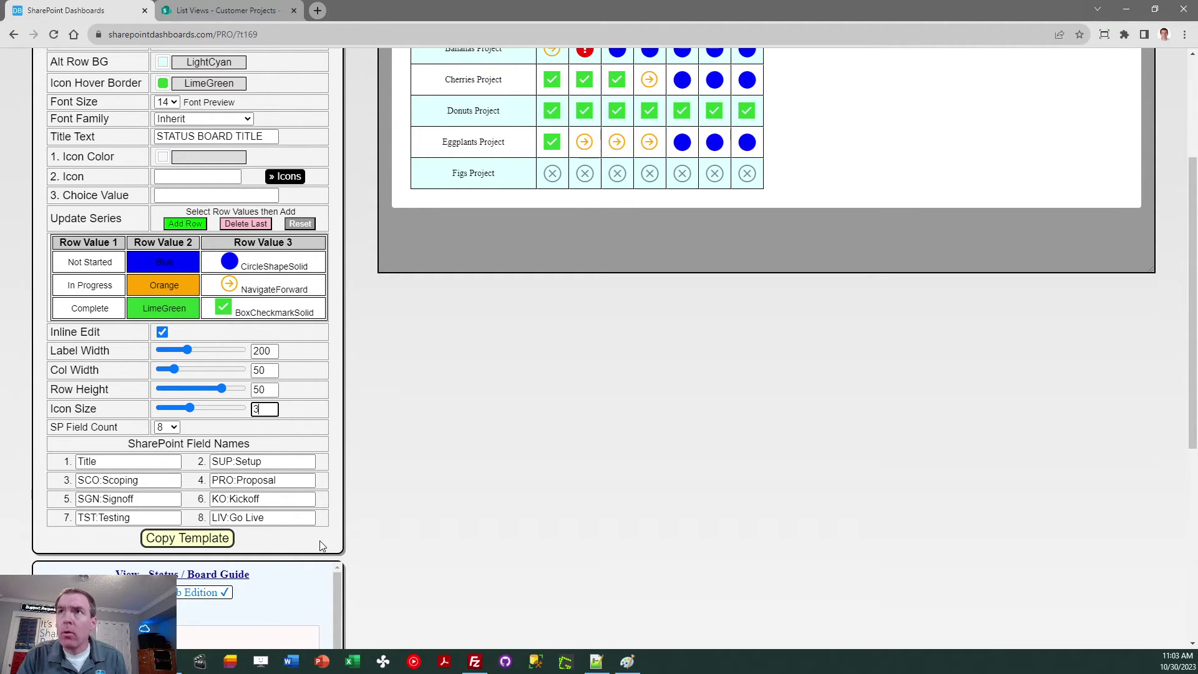
key("Tab")
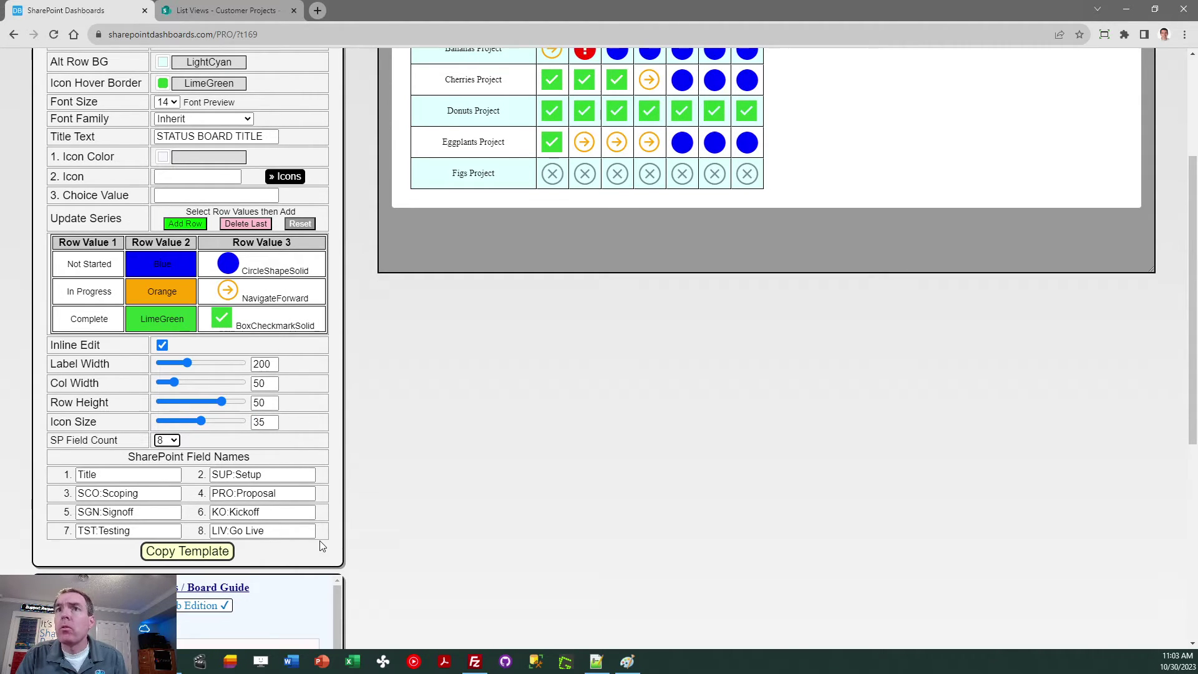
- Copy the updated status board template for the list view
left_click(212, 552)
left_click(718, 256)
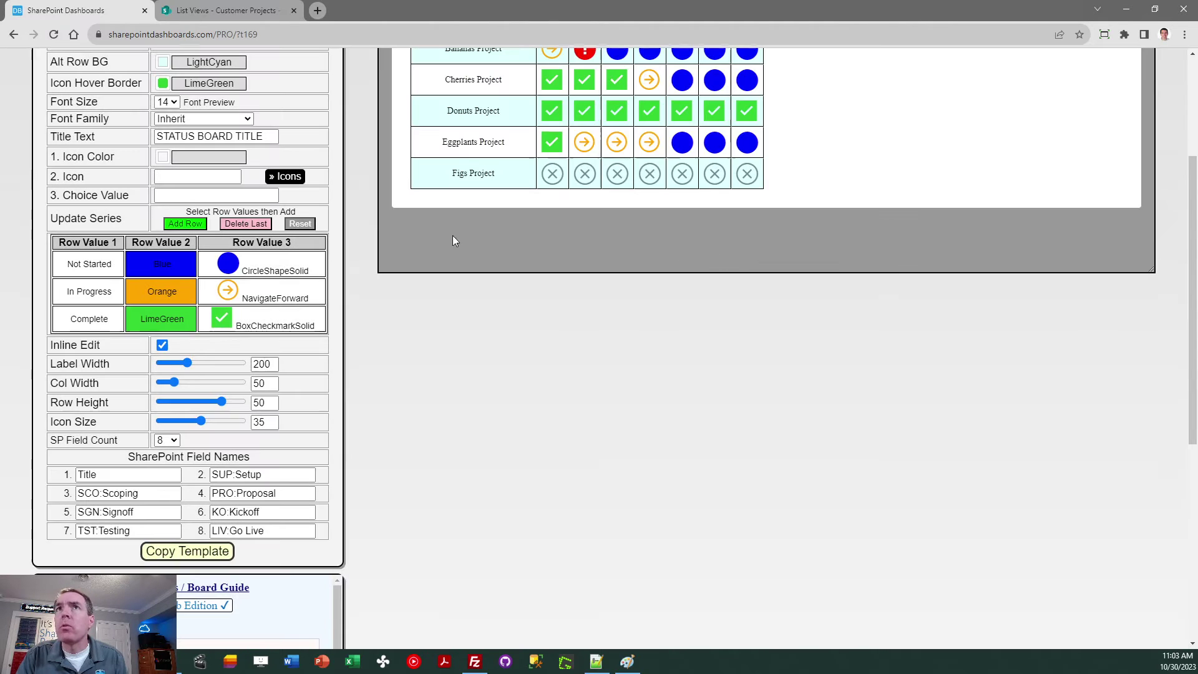
left_click(259, 11)
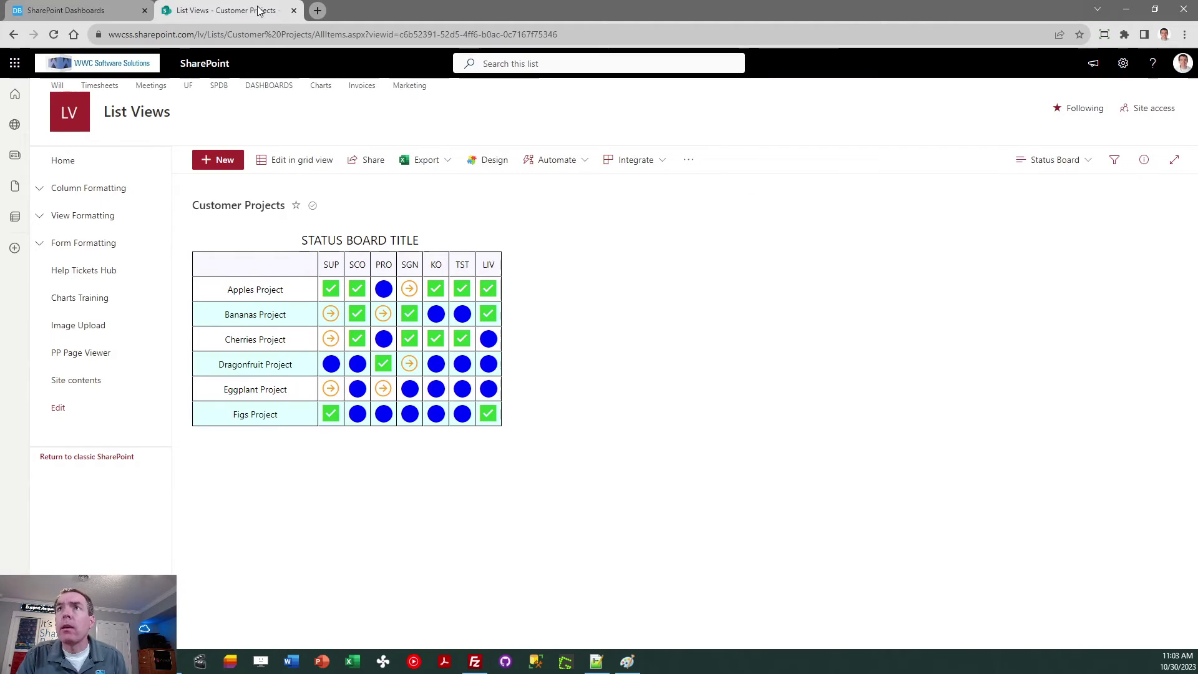
- Replace the Status Board view's formatting JSON with the 35 px-icon template and save
left_click(1039, 161)
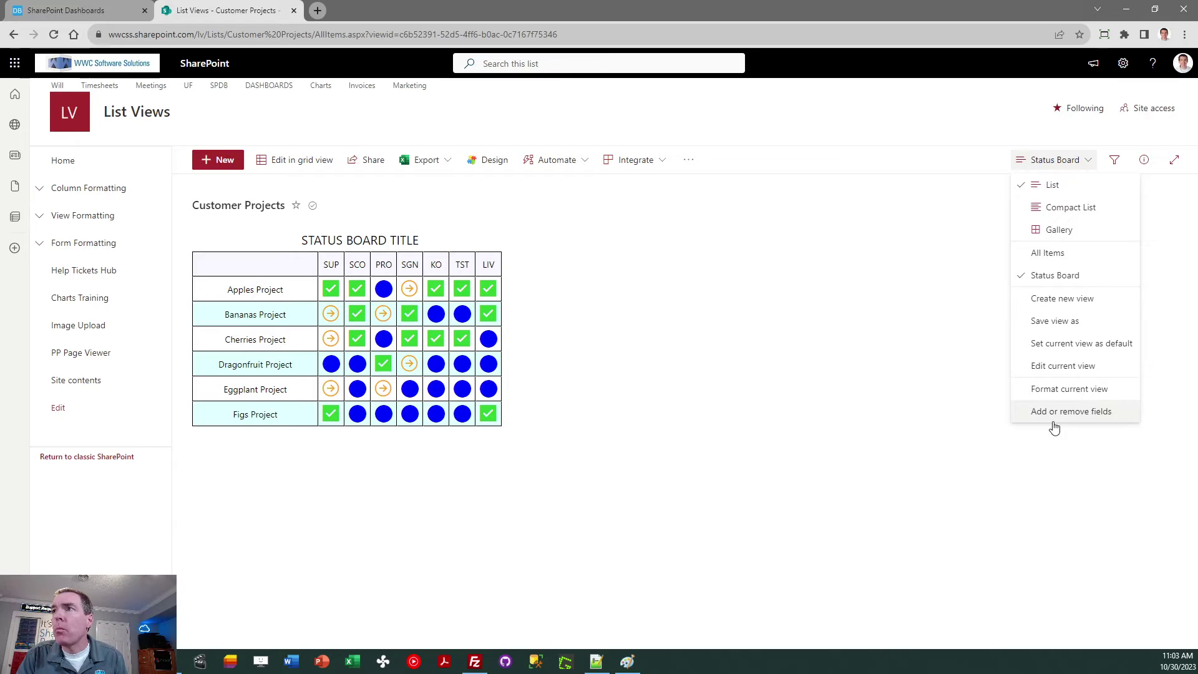
left_click(1062, 389)
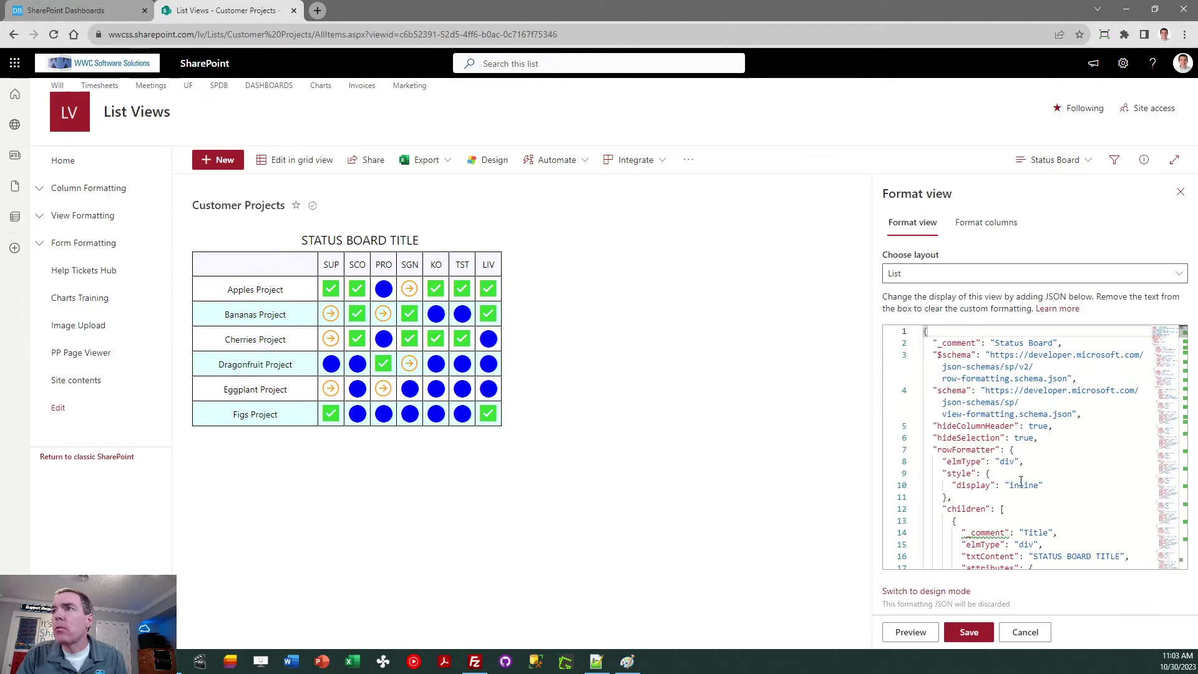
left_click(1014, 472)
key("ctrl+End")
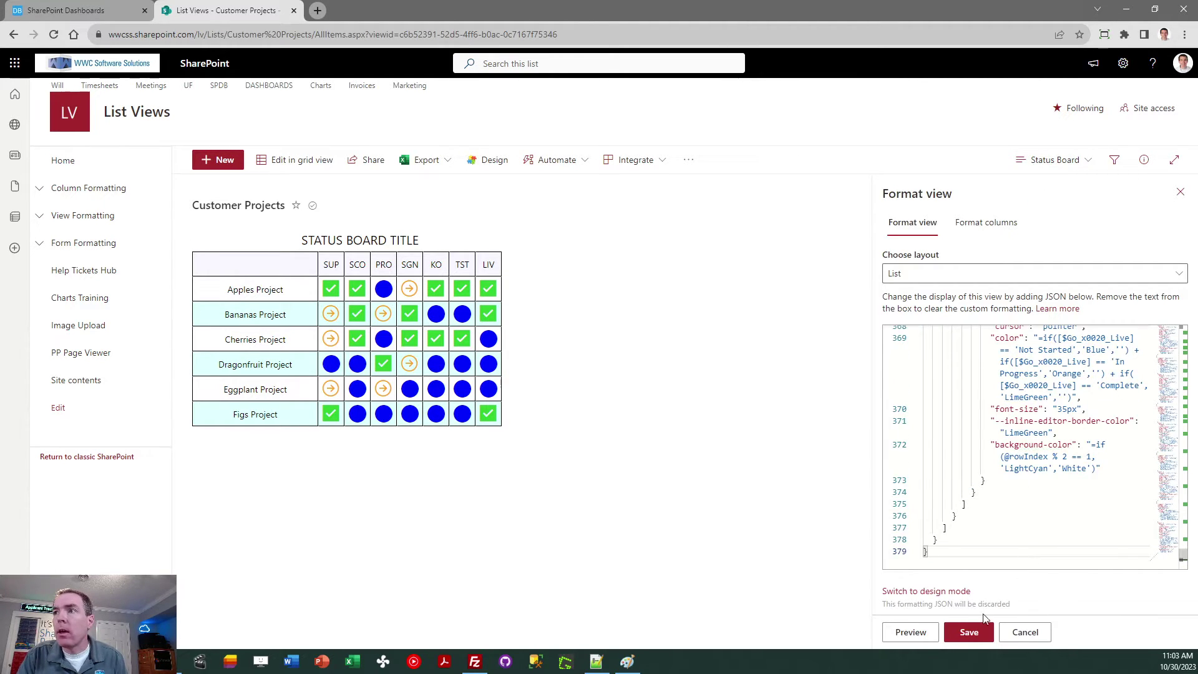
left_click(969, 632)
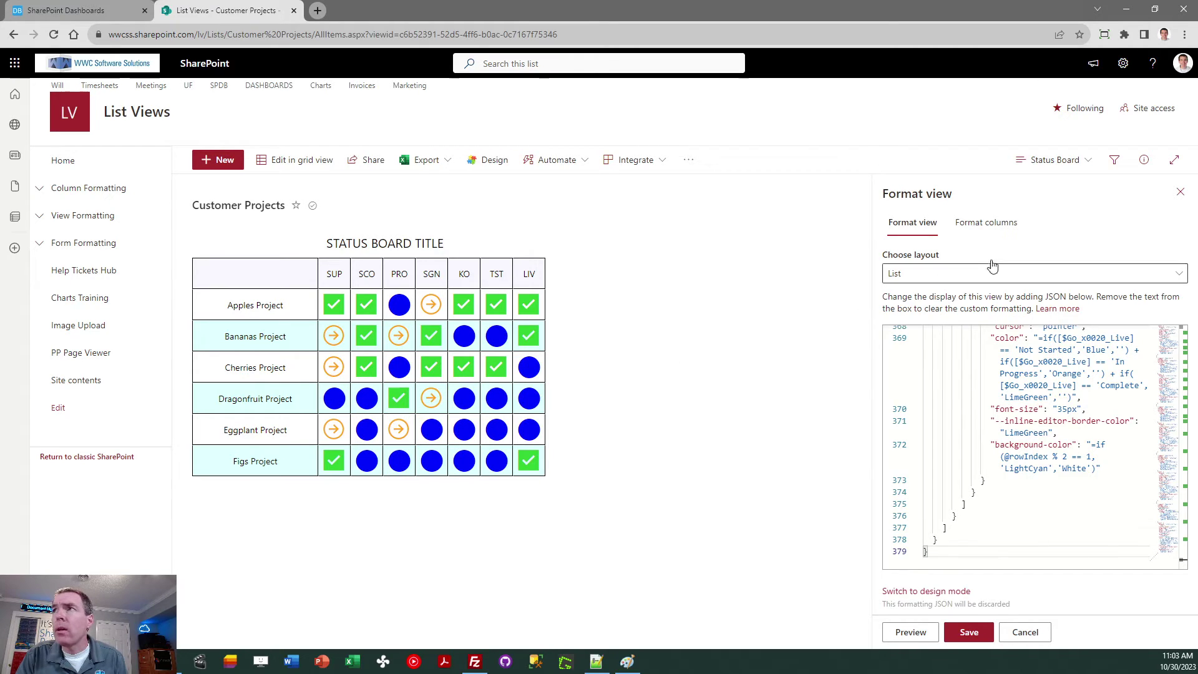
- Close the view formatting panel, briefly view All Items, then return to the Status Board view
left_click(1181, 193)
left_click(1070, 161)
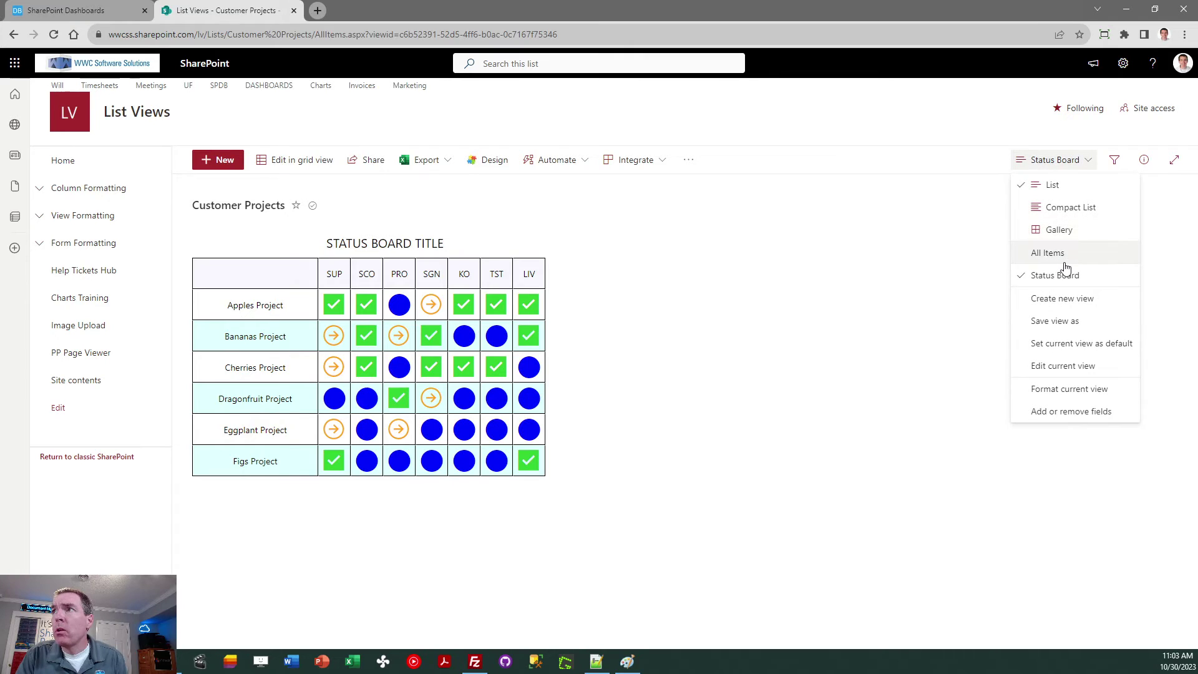
left_click(1049, 253)
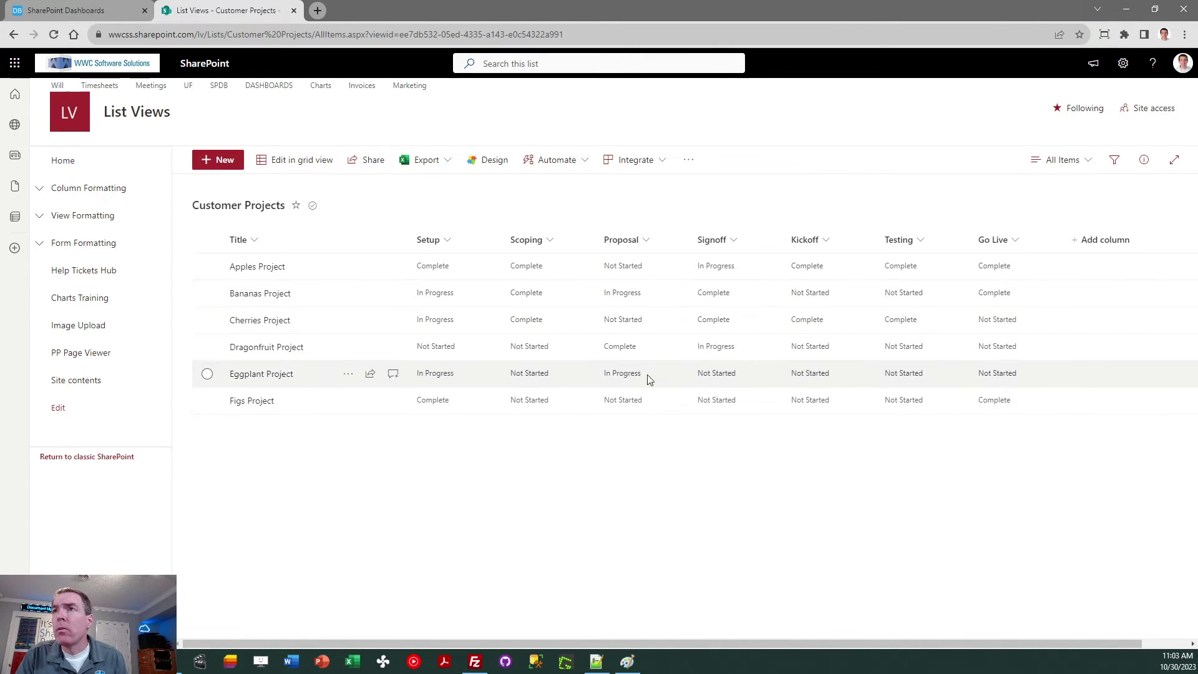
left_click(1048, 161)
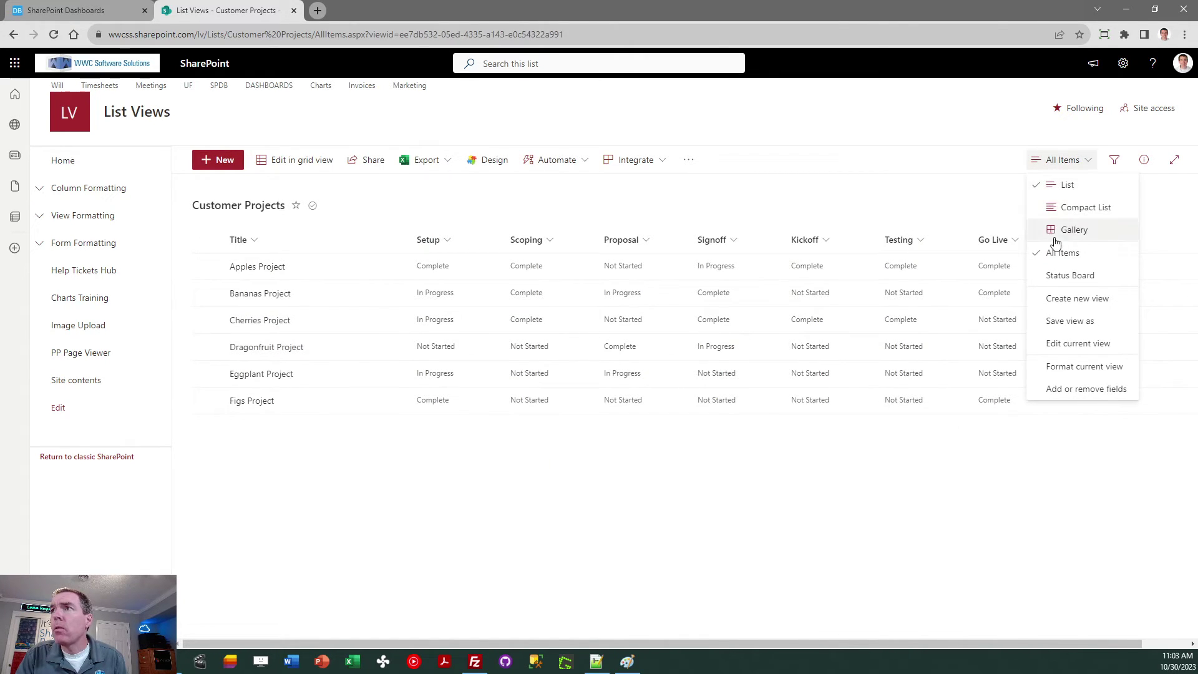
left_click(1055, 276)
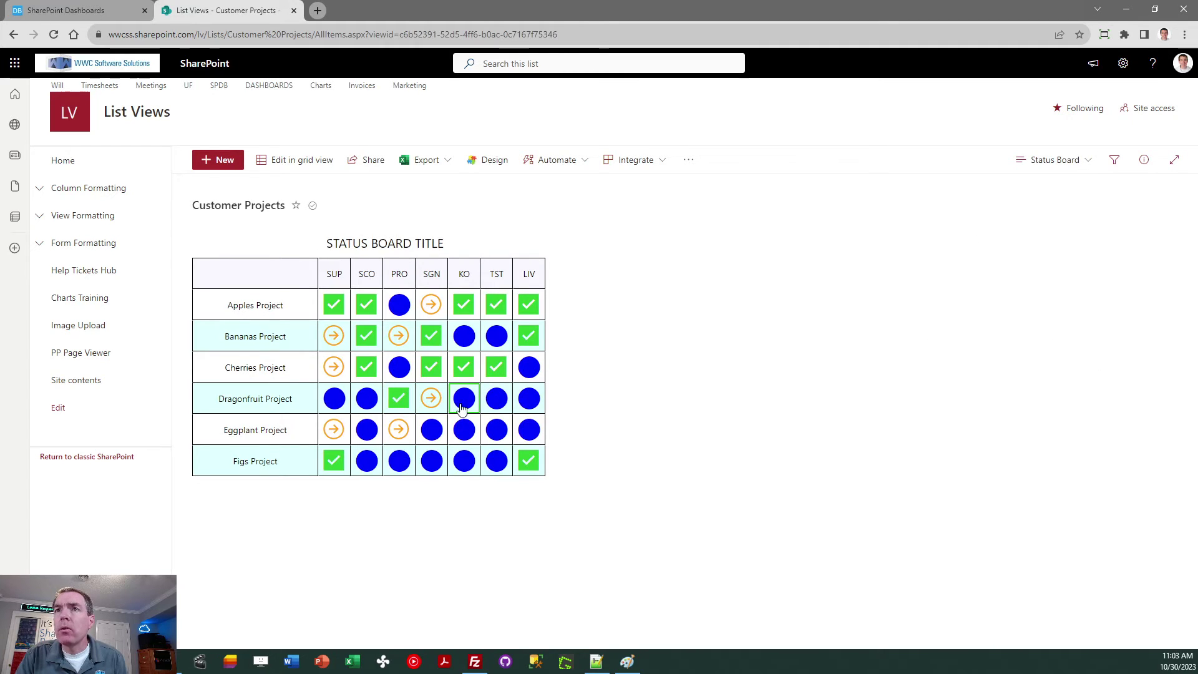